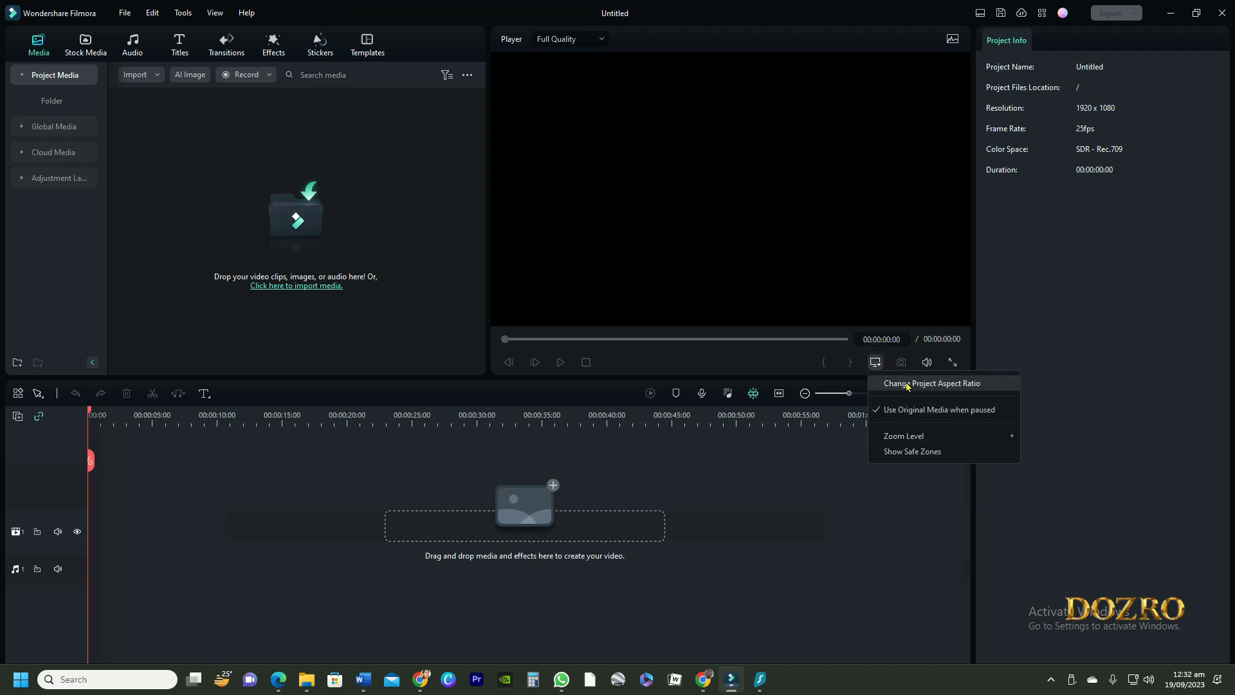
Step: Change the project resolution to a custom 2560 x 1440 in the project settings
left_click(932, 384)
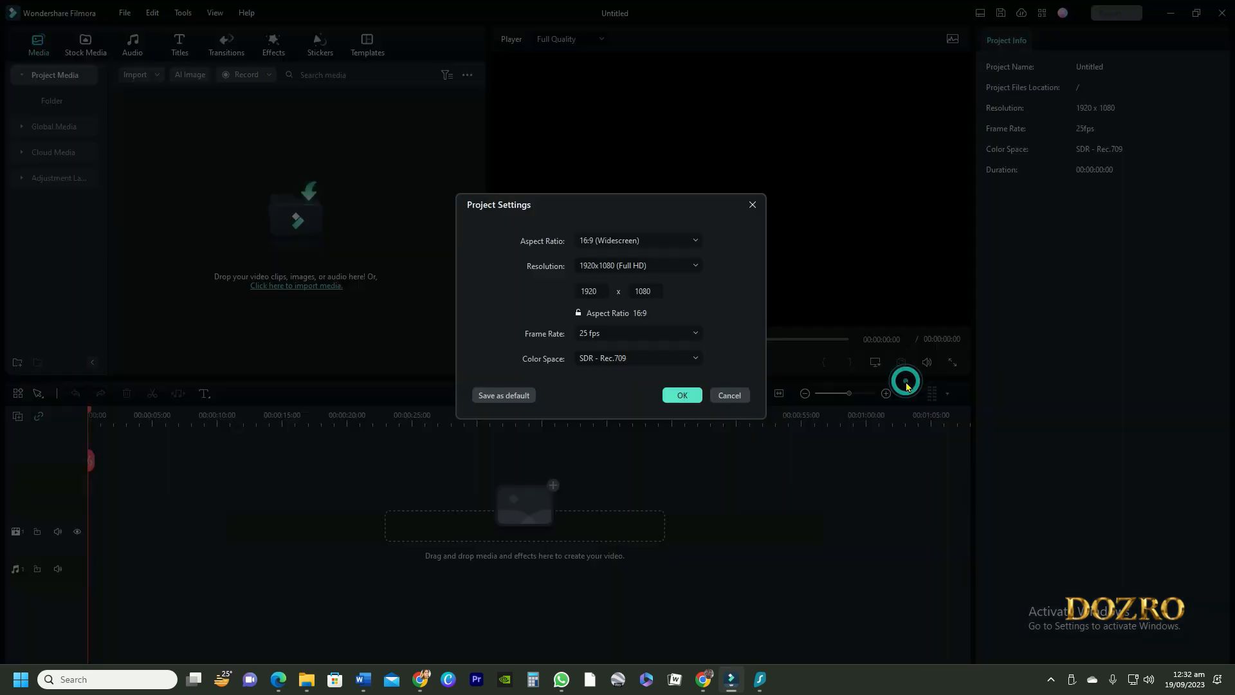
left_click_drag(594, 291, 606, 291)
double_click(593, 291)
type("256")
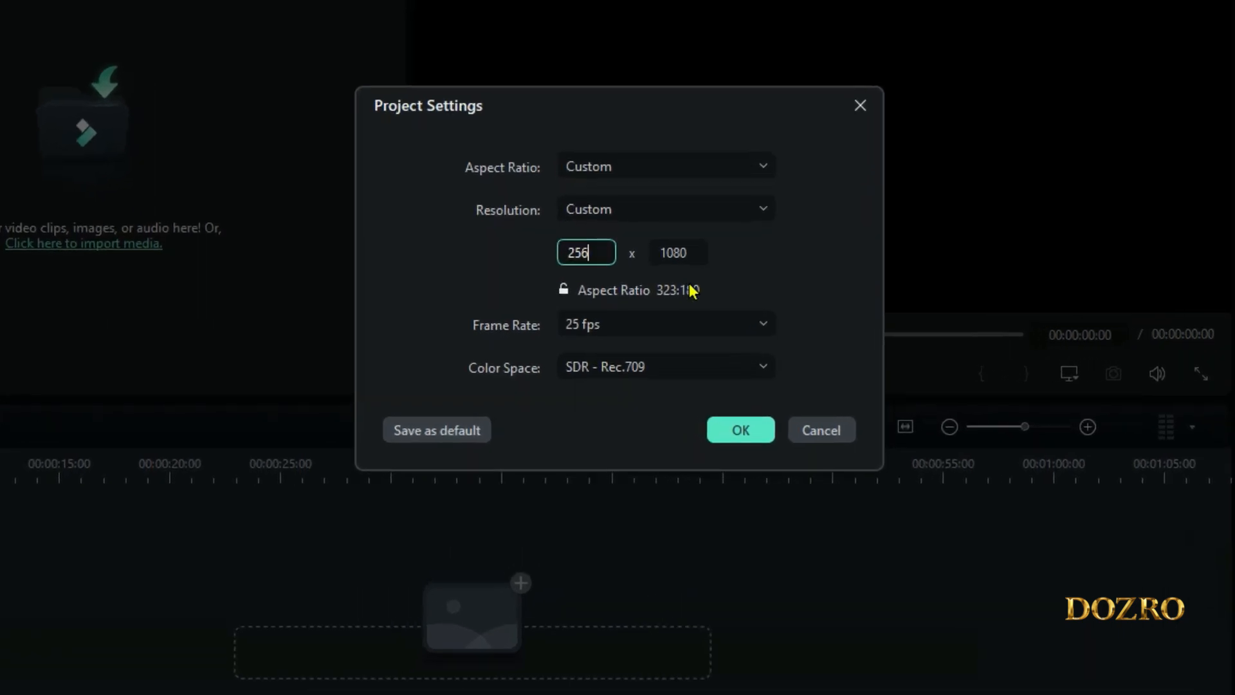
type("0")
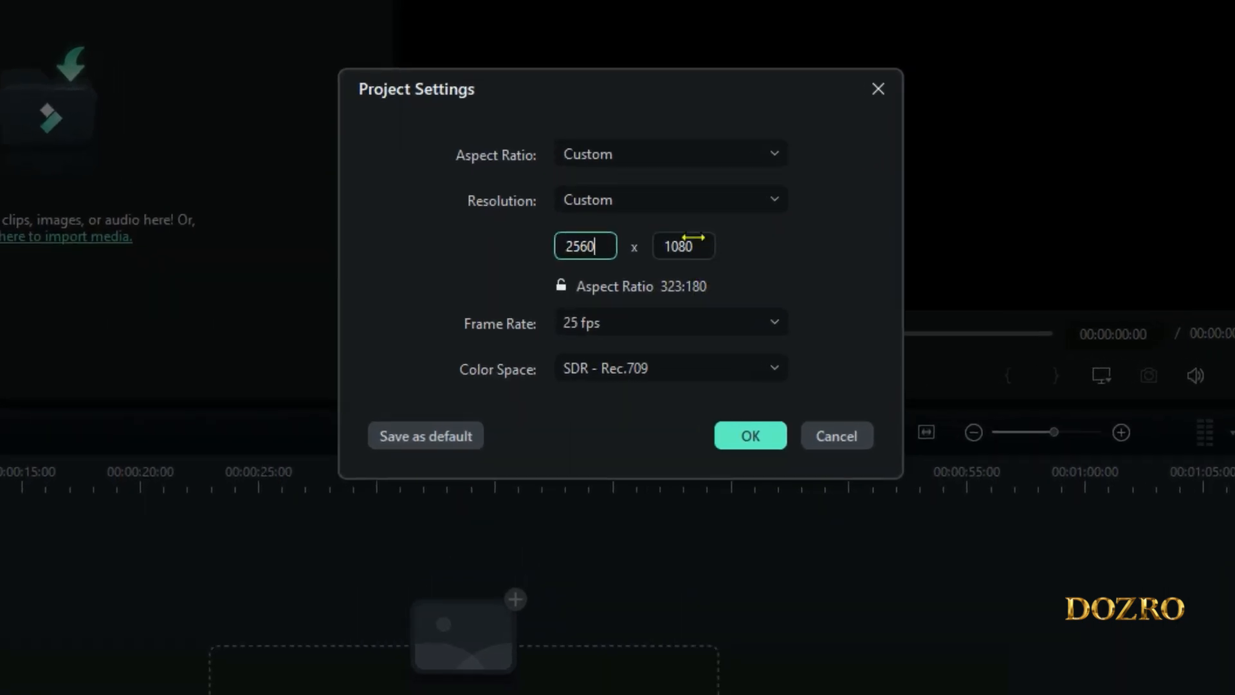
left_click(693, 238)
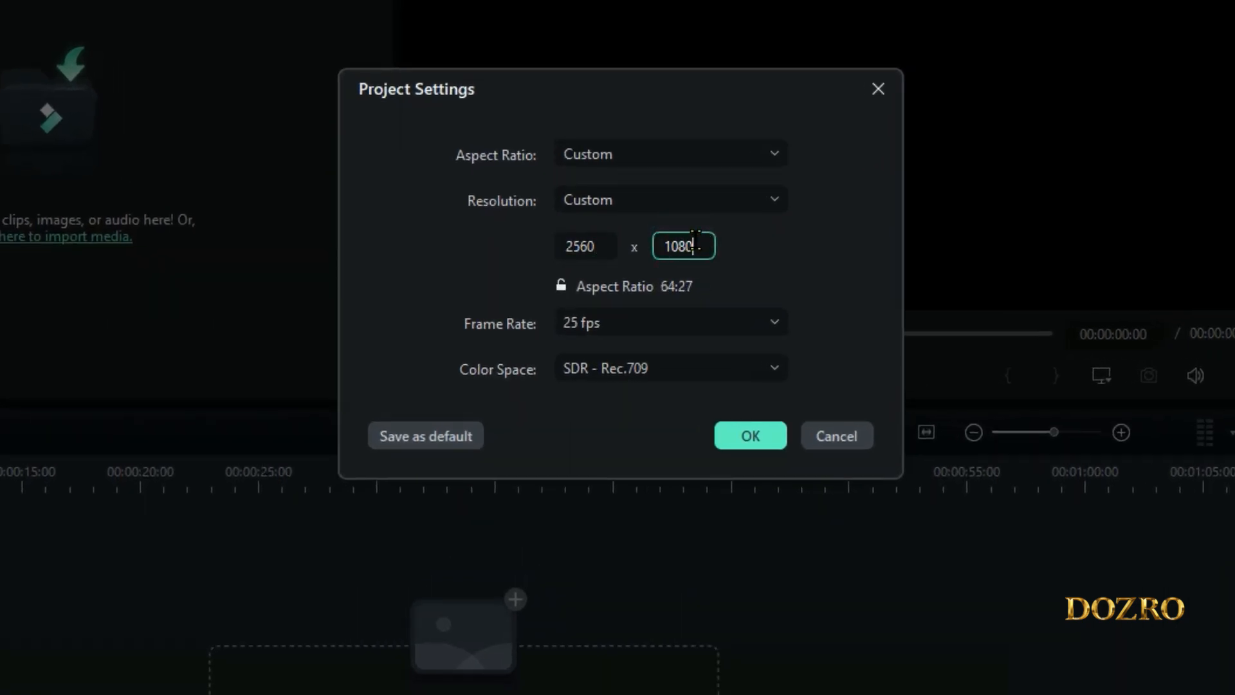
double_click(695, 239)
key("Return")
left_click(847, 258)
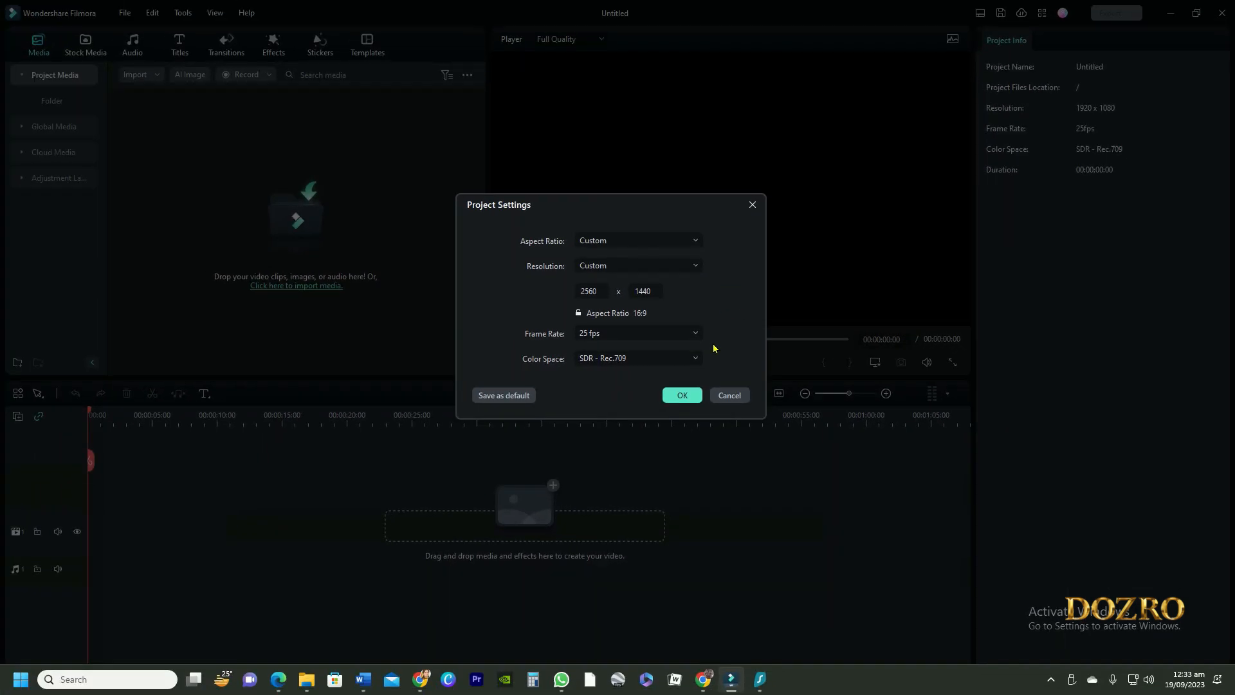
left_click(682, 396)
Step: Search Filmstock stock media for retro bg and add Retro BG Media 12 to the timeline, keeping the 2560 x 1440 project settings
left_click(79, 48)
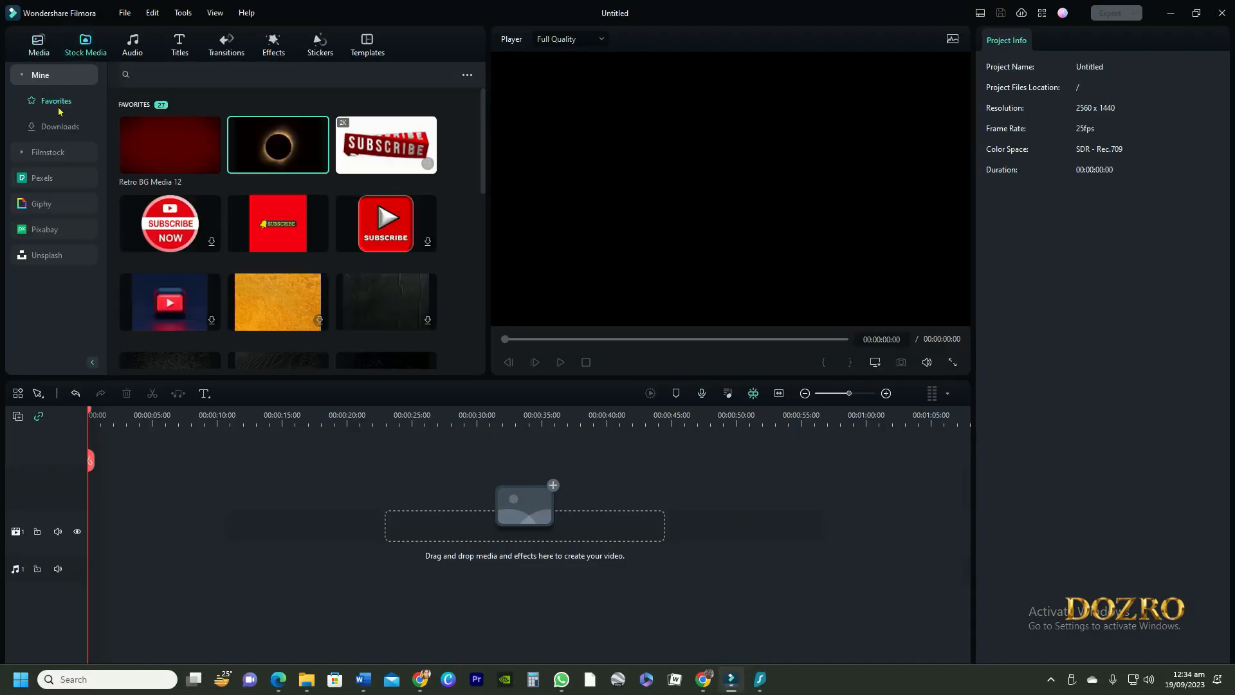
left_click(55, 152)
left_click(200, 73)
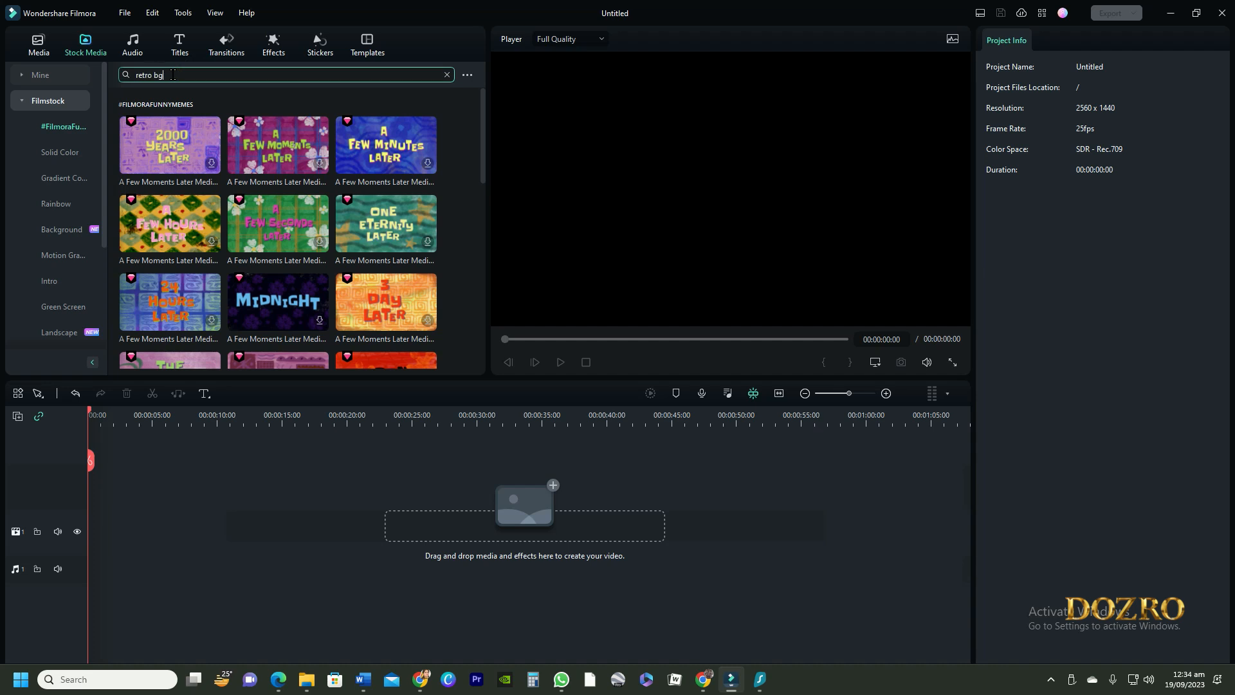
key("Return")
left_click(269, 134)
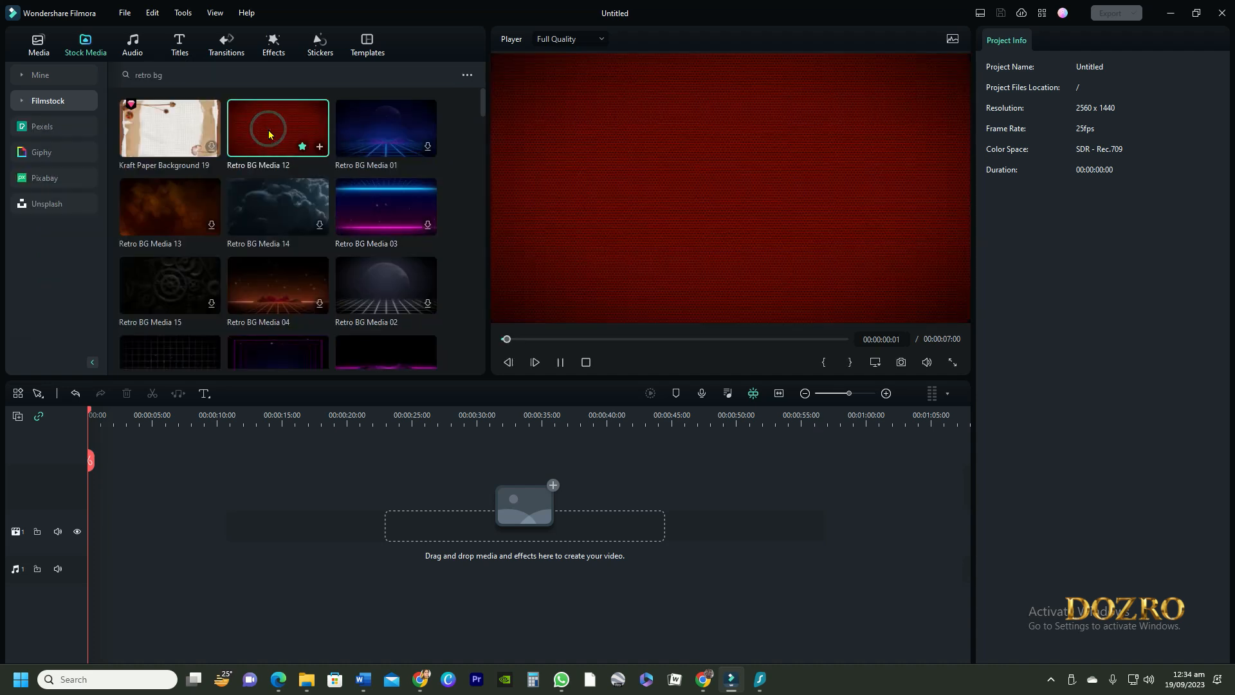
left_click_drag(269, 134, 94, 506)
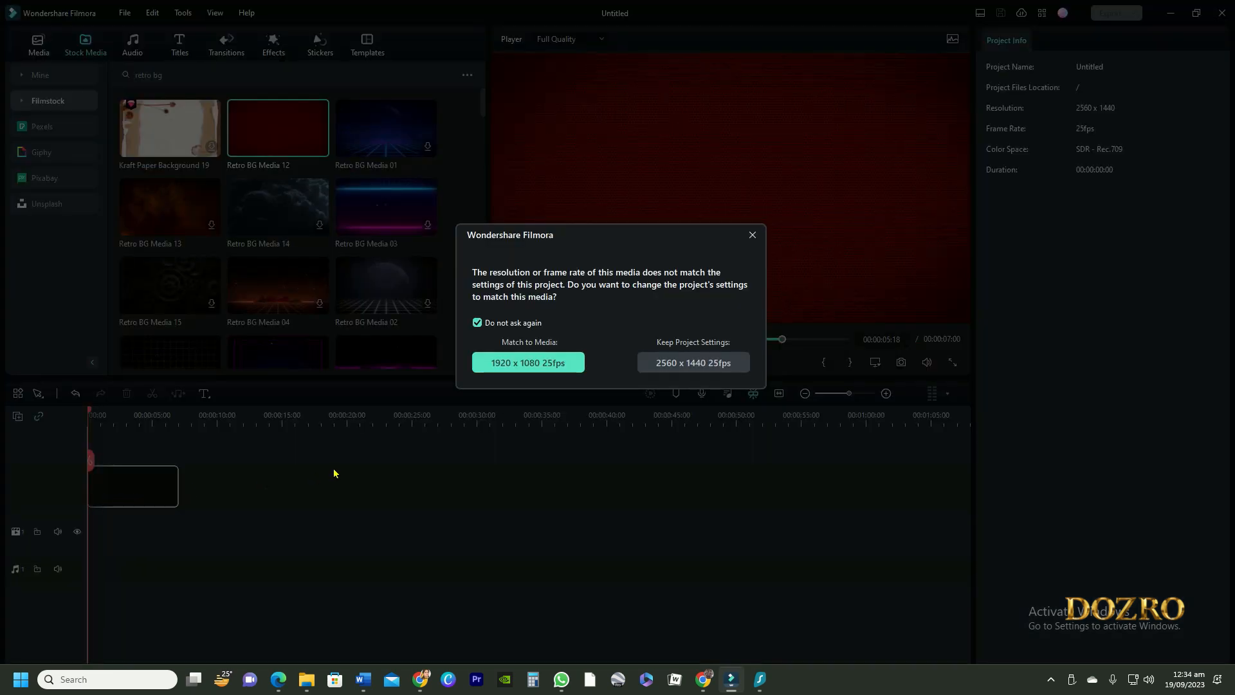
left_click(694, 367)
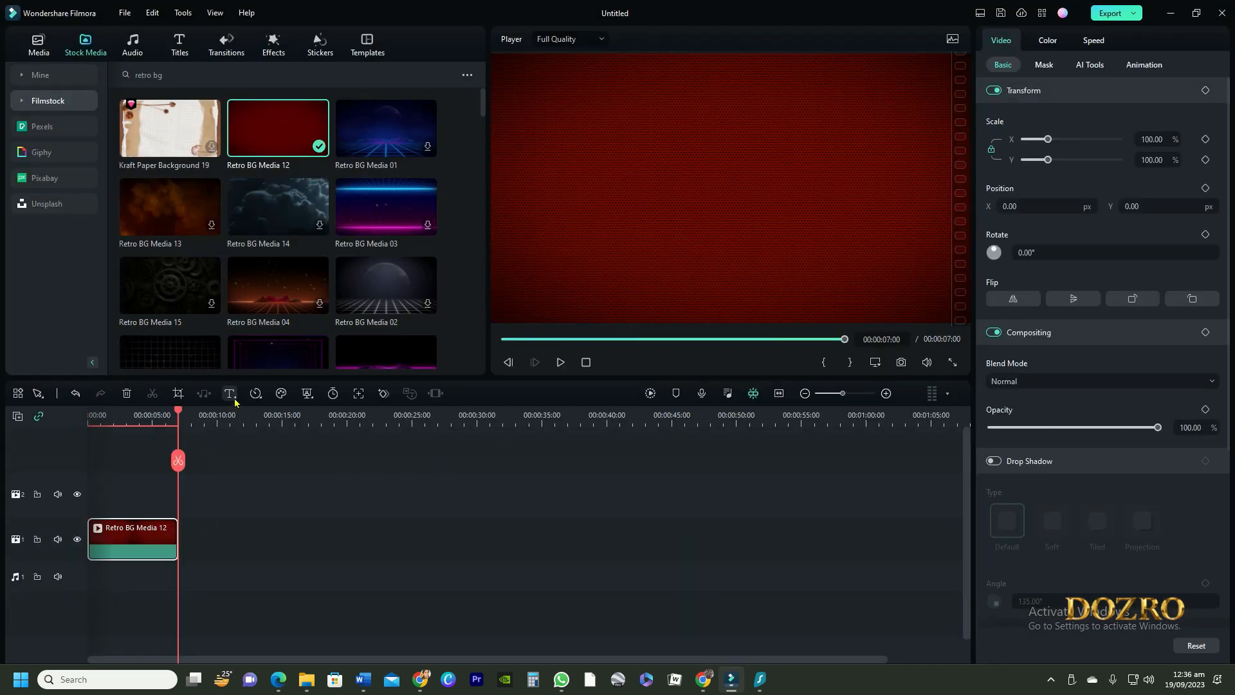
Step: Add a 3D title and move it onto the track above the background clip at the start
left_click(235, 399)
left_click(262, 435)
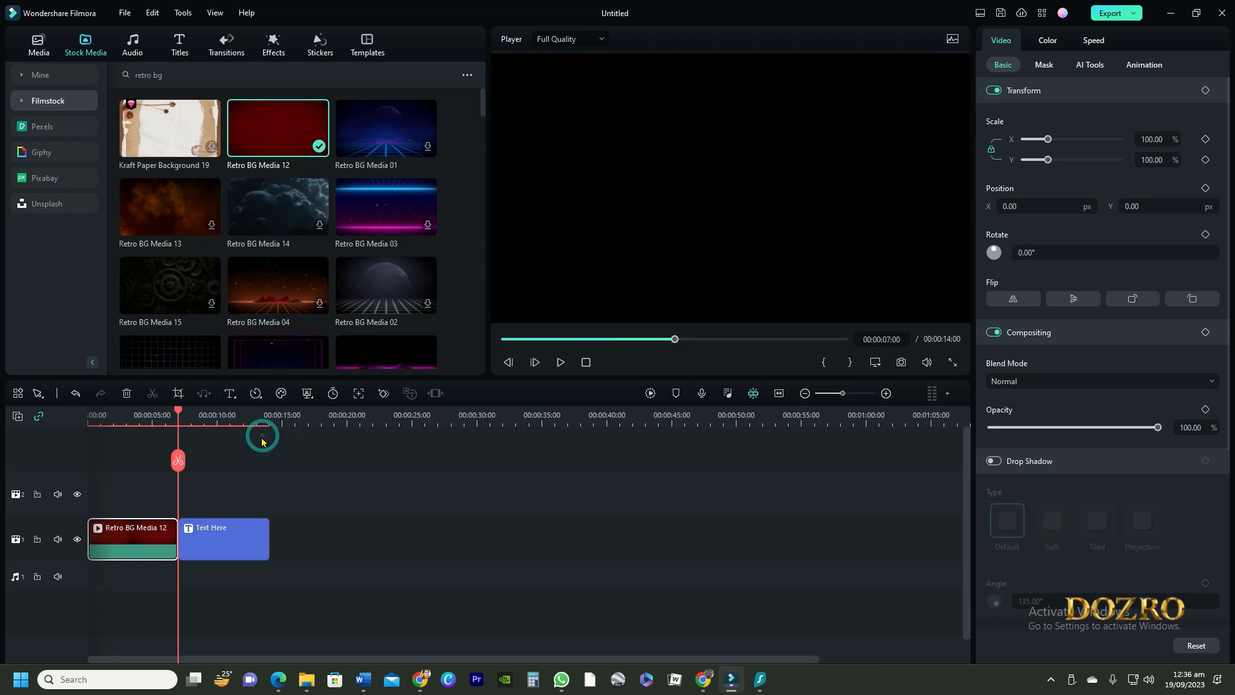
left_click_drag(233, 535, 144, 492)
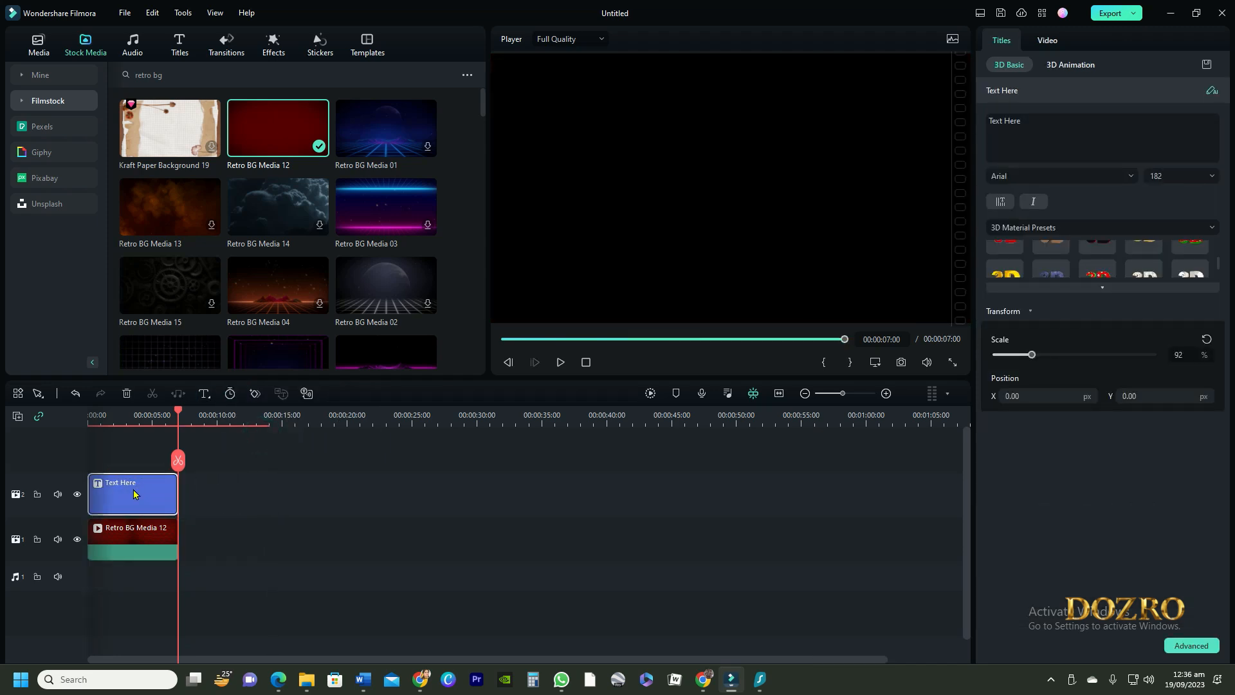
Step: Change the 3D title's text to DOZRO and apply a gold 3D material preset
left_click_drag(1037, 128, 988, 116)
type("DOZRO")
scroll(1122, 262, "down", 1)
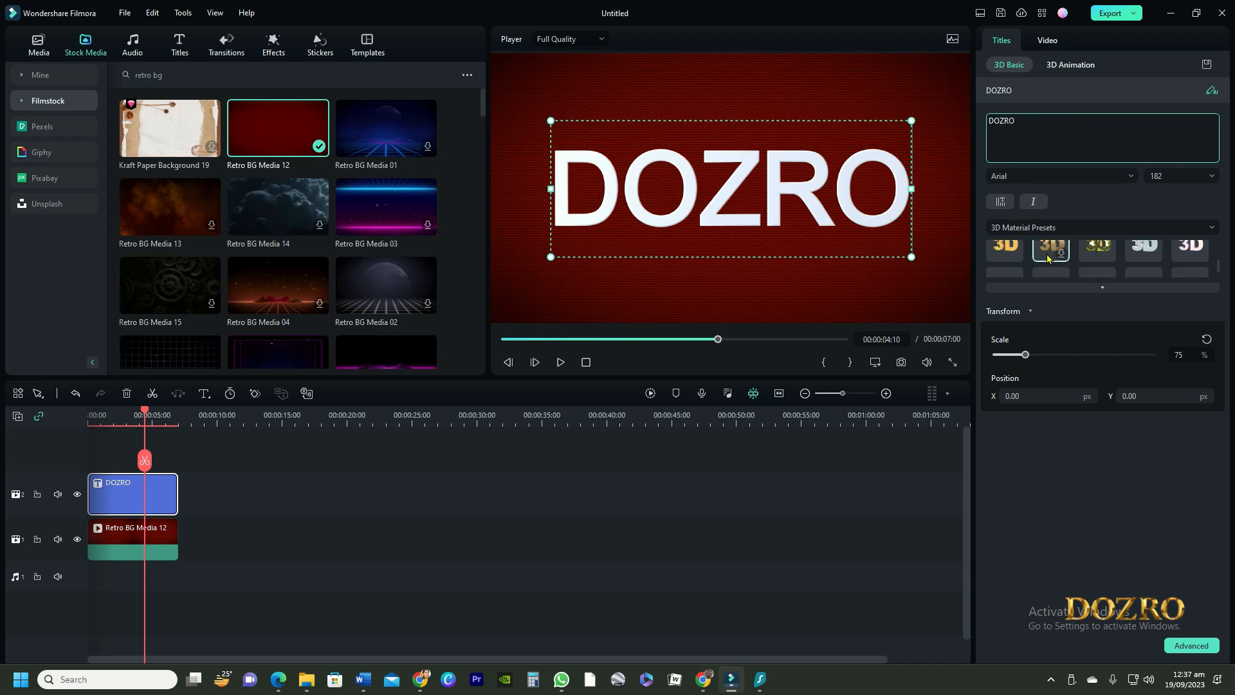
scroll(1049, 258, "down", 1)
left_click(1009, 271)
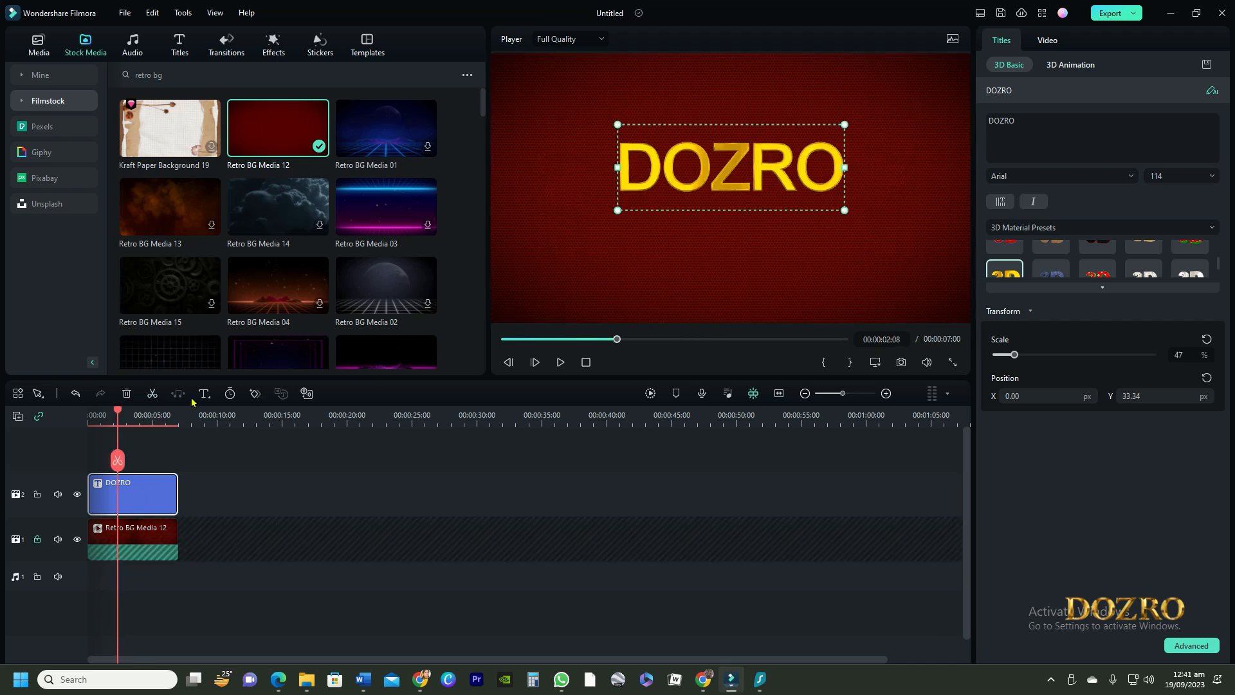
Step: Add another text title at the start and replace its text with Learn e-Business Skills
left_click(204, 393)
left_click(218, 416)
left_click_drag(157, 481, 127, 481)
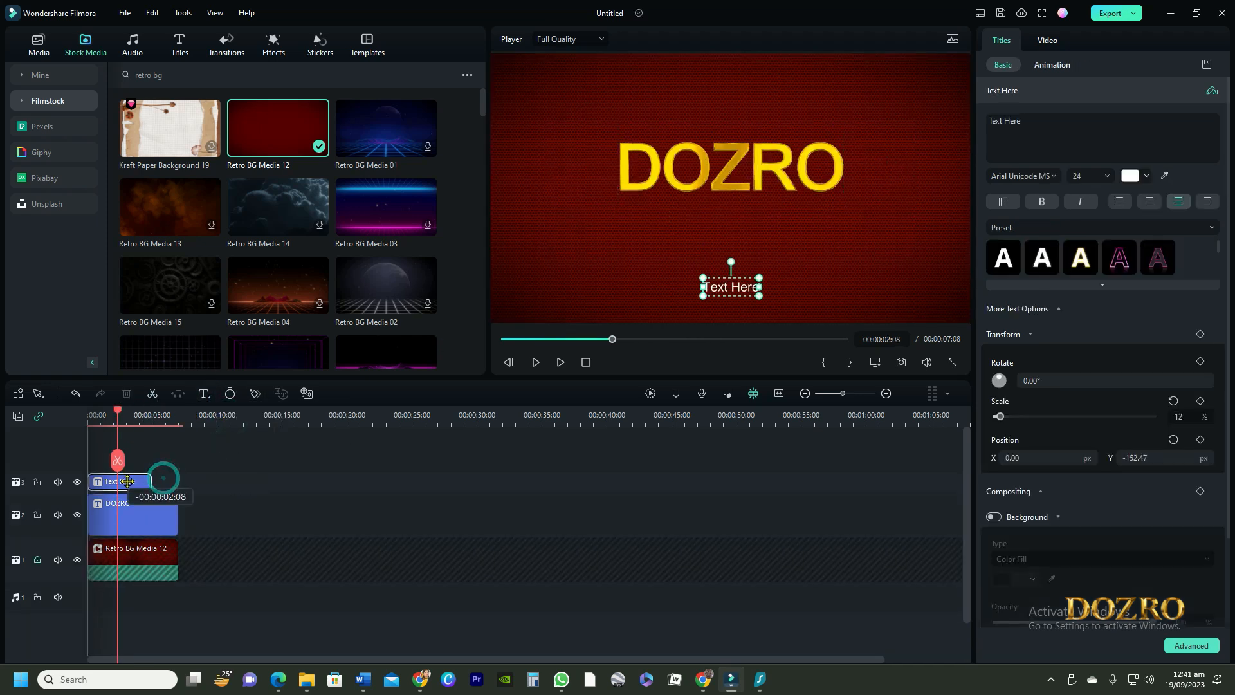
triple_click(1004, 122)
type("Learn")
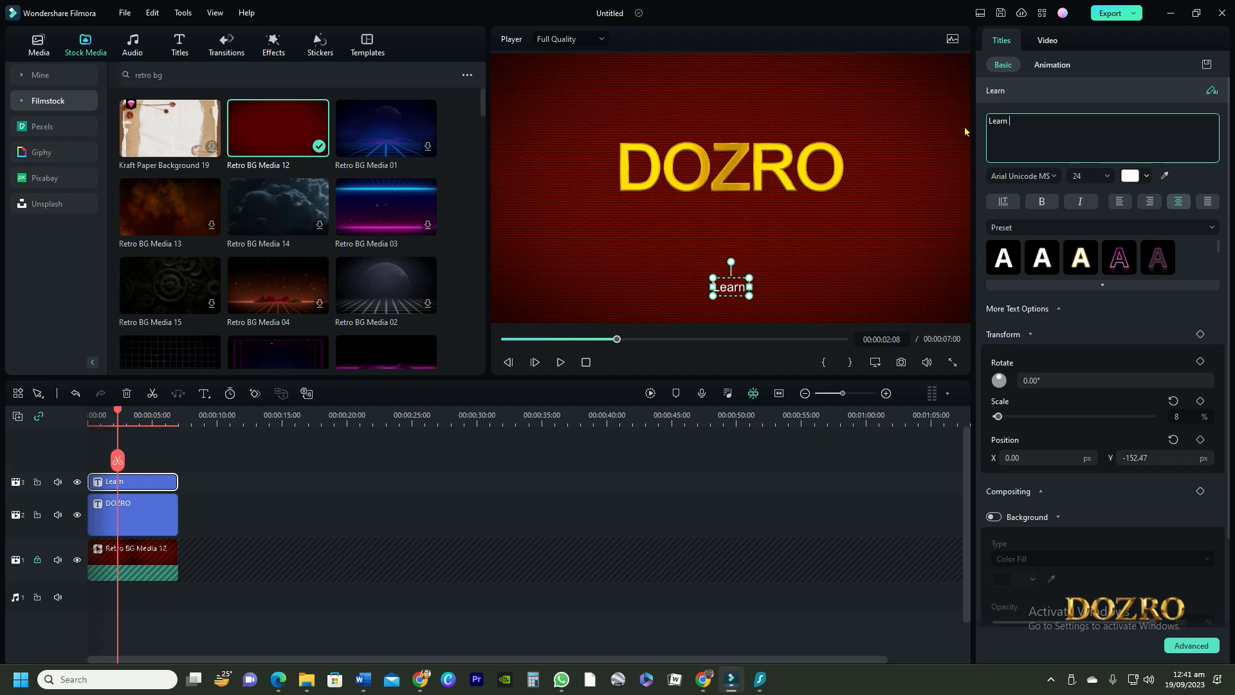
type(" e-Business")
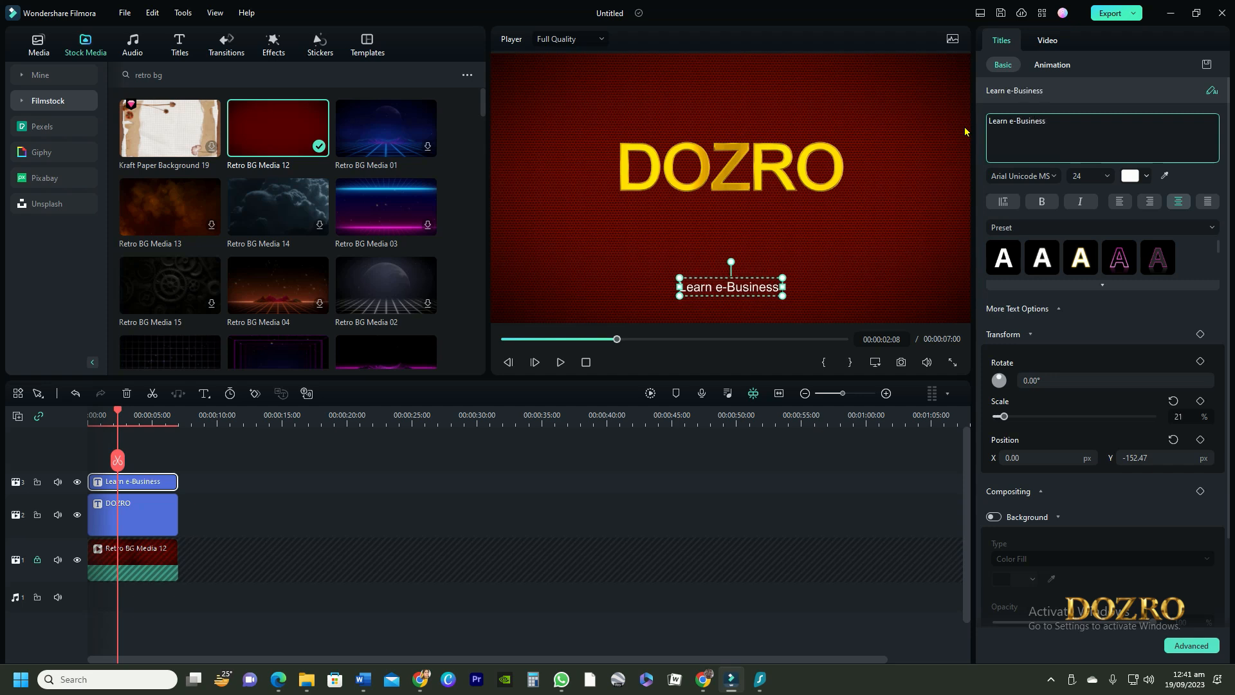
type(" Skills")
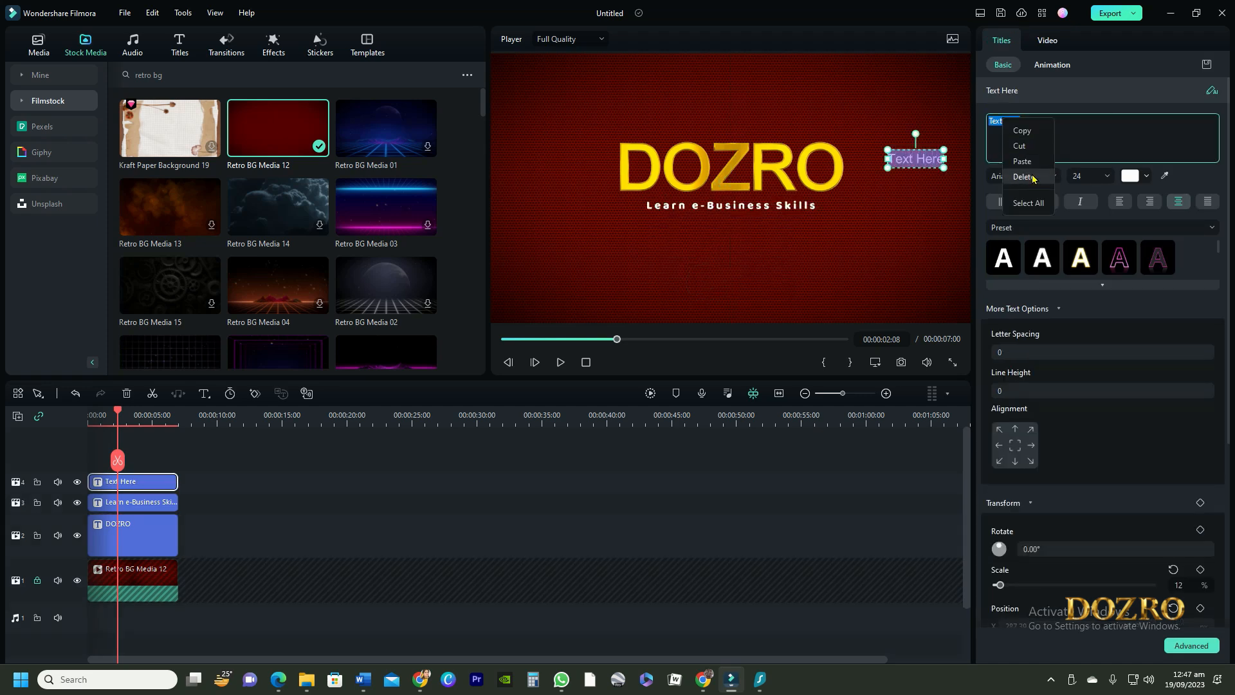
Step: Enter Website Design, Graphic Design, Video Editing and Visit DOZRO.com as lines of a new title and nudge it downward
left_click(1037, 167)
key("BackSpace")
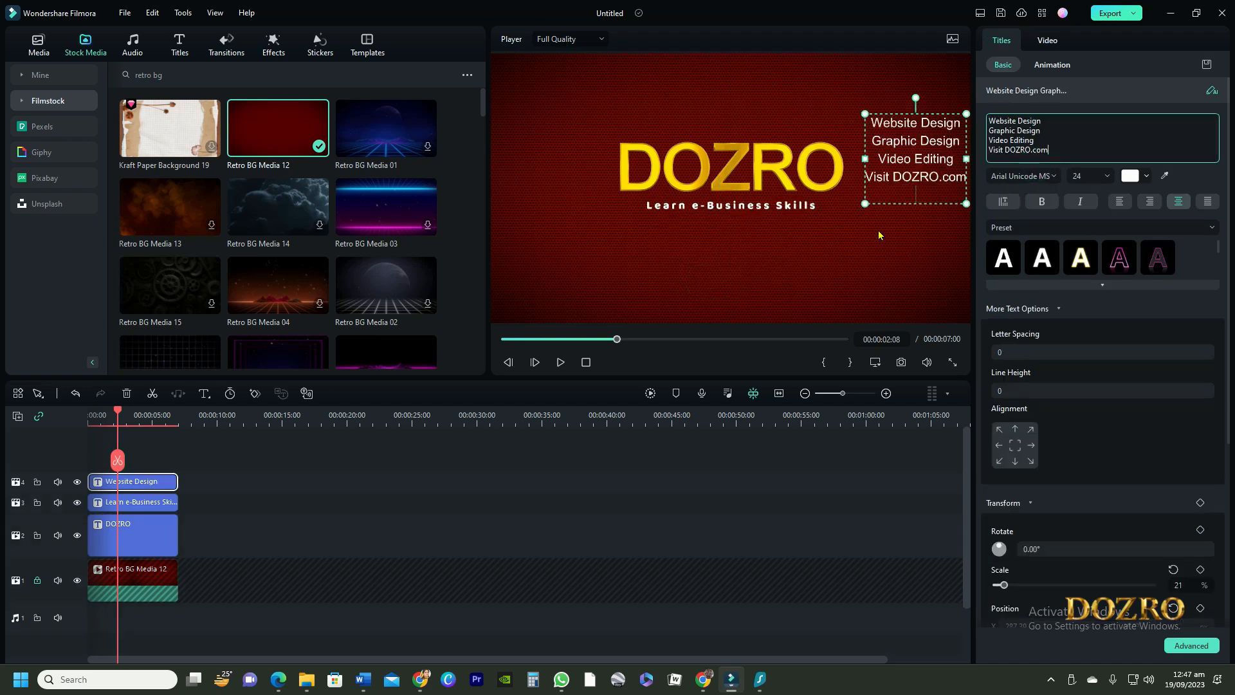
left_click(910, 205)
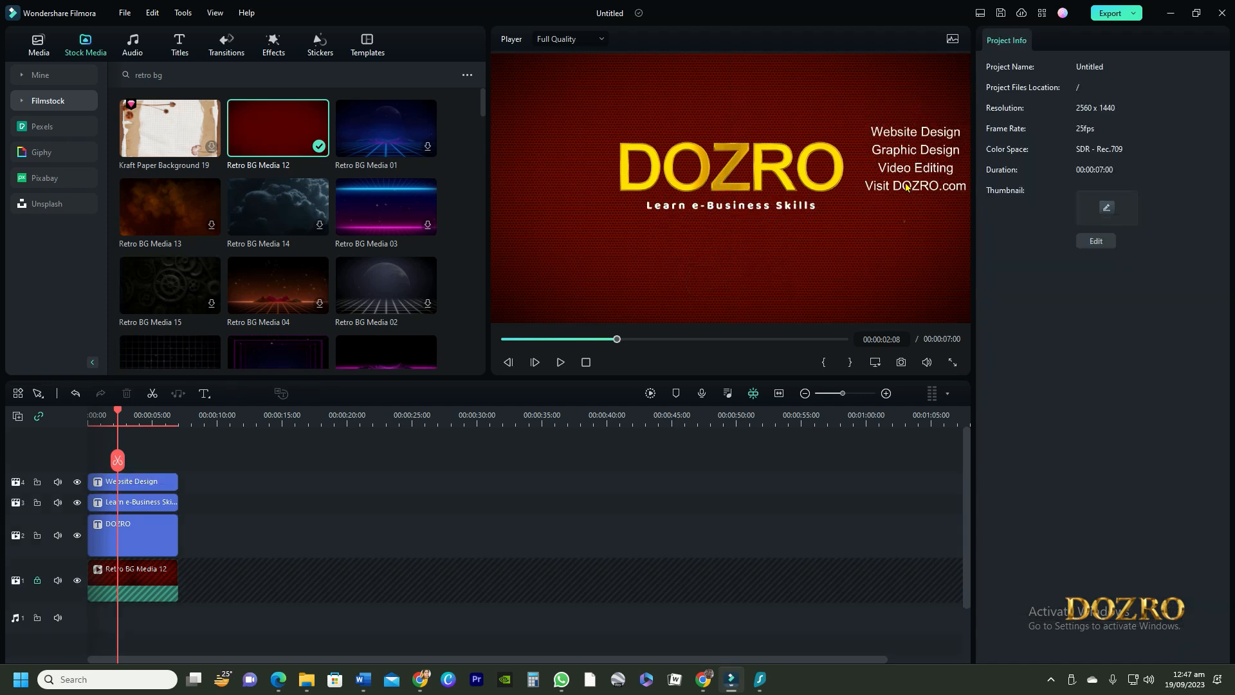
left_click_drag(907, 133, 899, 151)
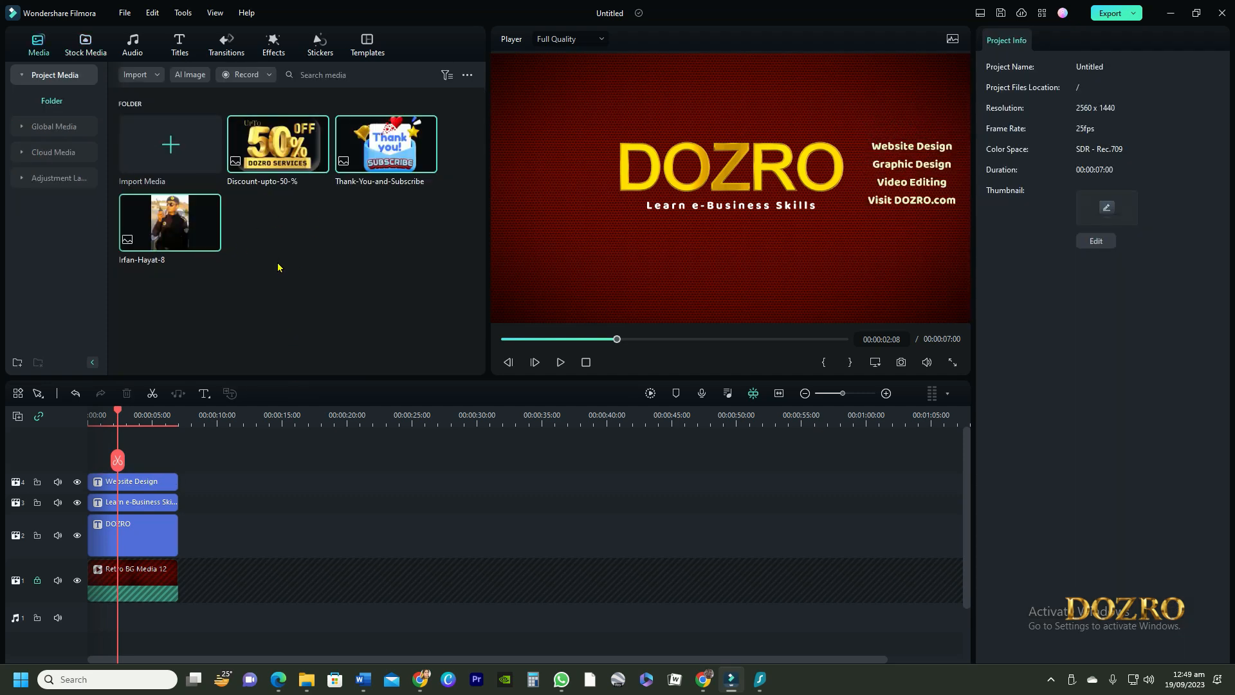
Step: Add the portrait photo from project media above the titles and scale it down beside DOZRO
left_click(277, 267)
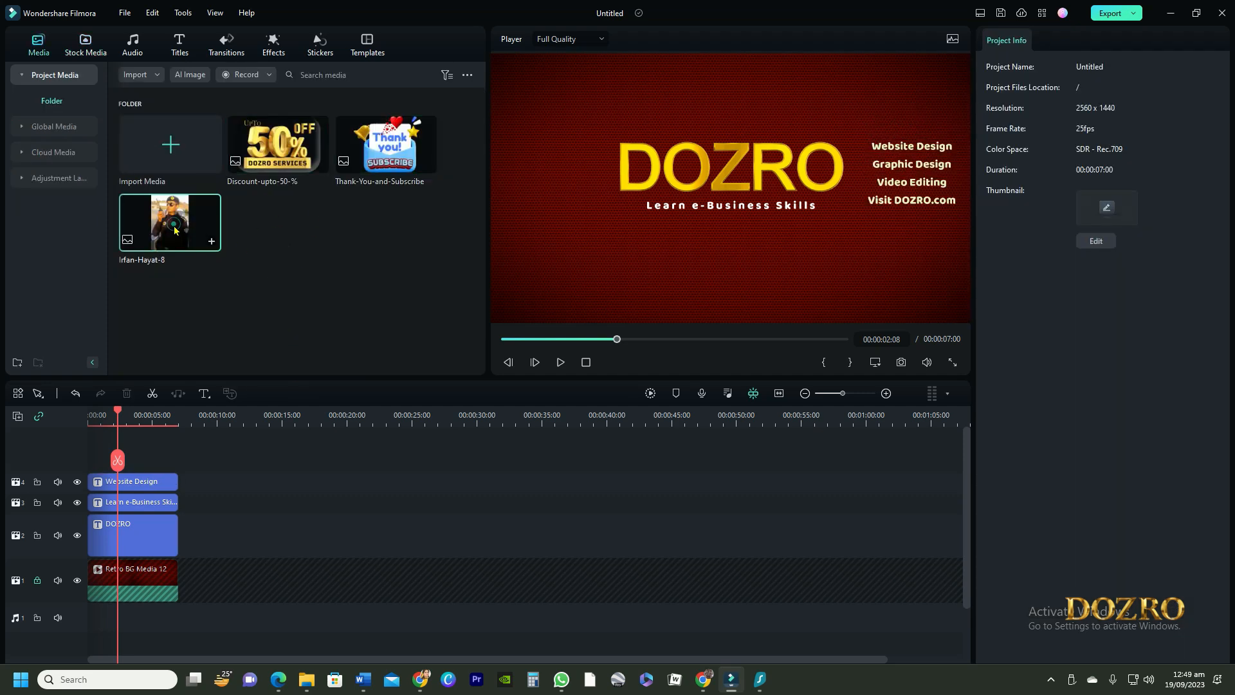
left_click_drag(172, 224, 178, 487)
left_click_drag(770, 175, 627, 235)
left_click_drag(679, 115, 626, 201)
Step: Apply a circle mask to the photo and adjust the mask's size and position
left_click(1044, 64)
left_click(1042, 140)
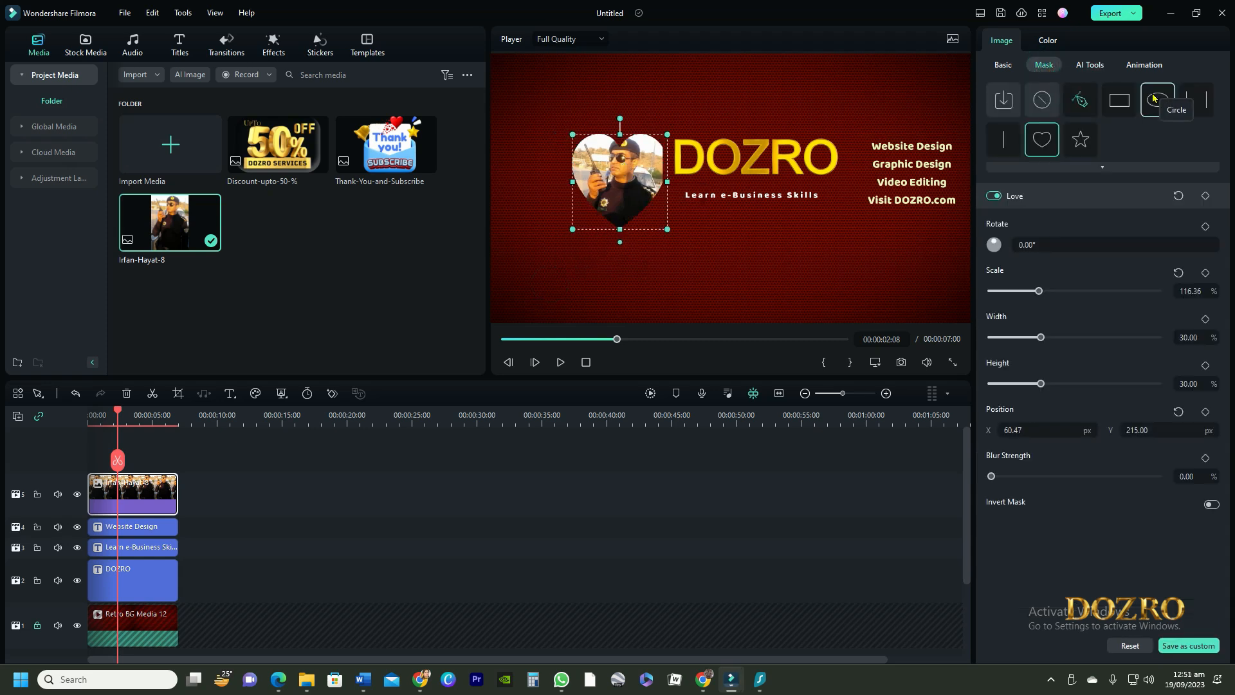
left_click(1158, 103)
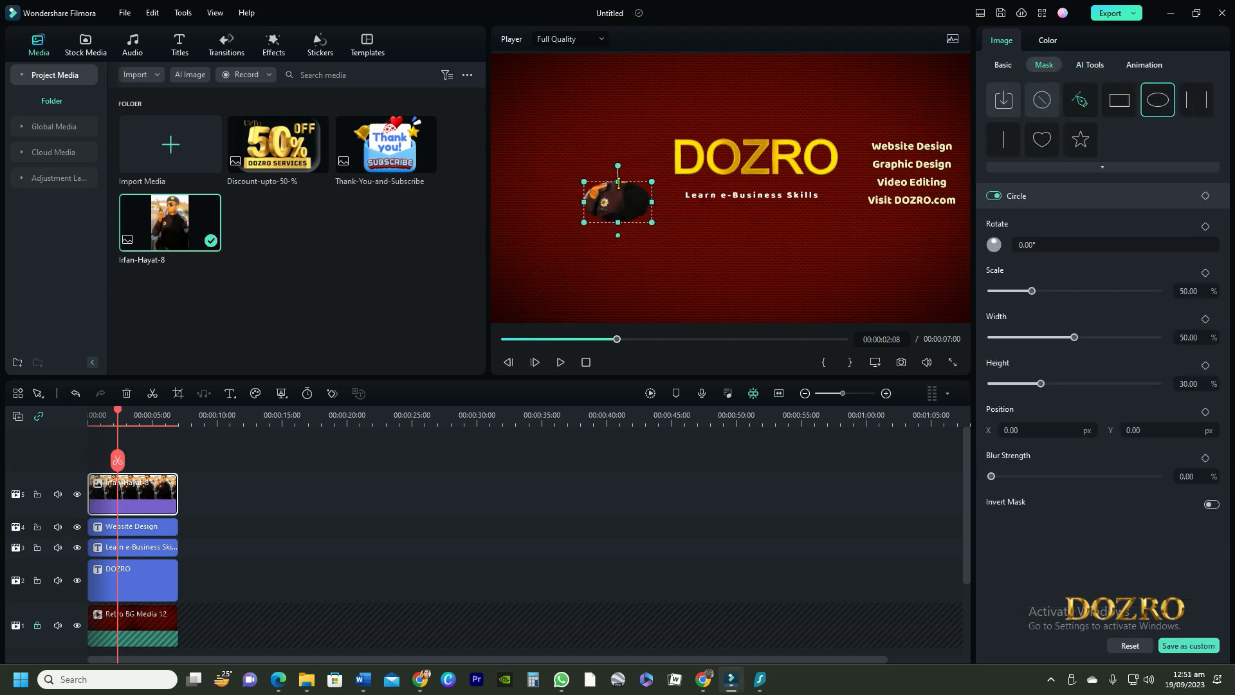
left_click_drag(619, 182, 625, 157)
left_click_drag(652, 202, 627, 162)
Step: Add the Thank-You-and-Subscribe image, scale it down and place it at the banner's left side
left_click_drag(386, 145, 114, 463)
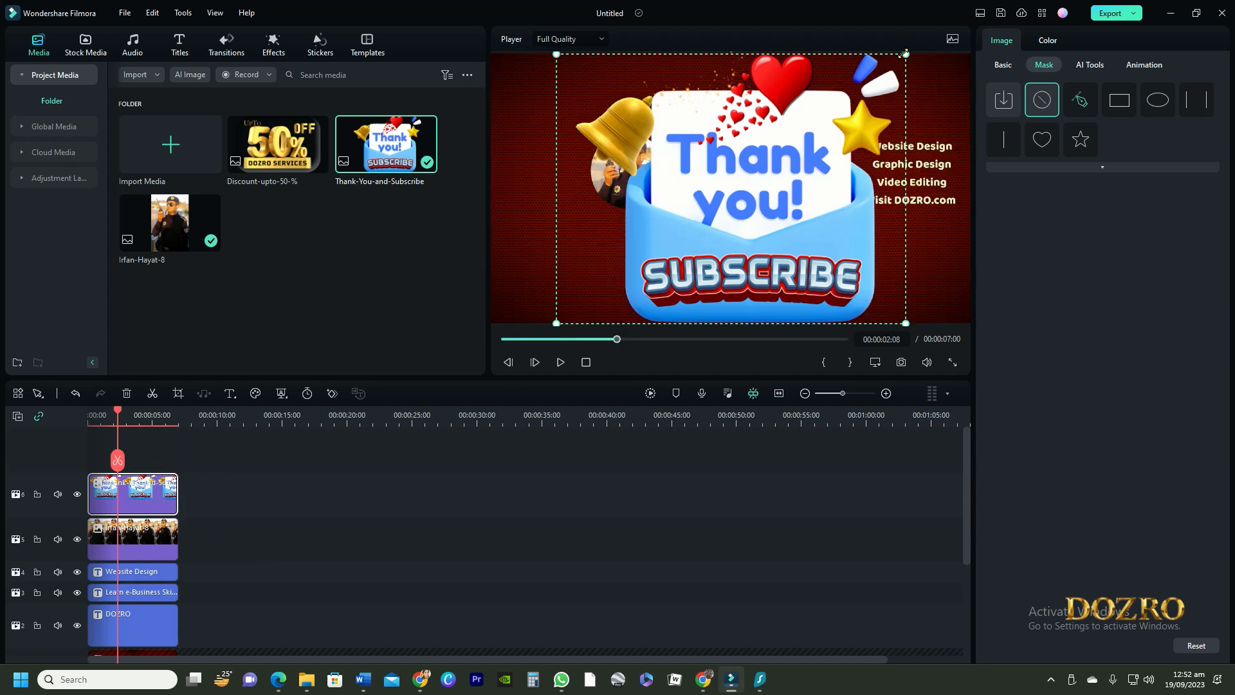
left_click_drag(905, 54, 648, 243)
left_click_drag(608, 294, 580, 197)
left_click(706, 84)
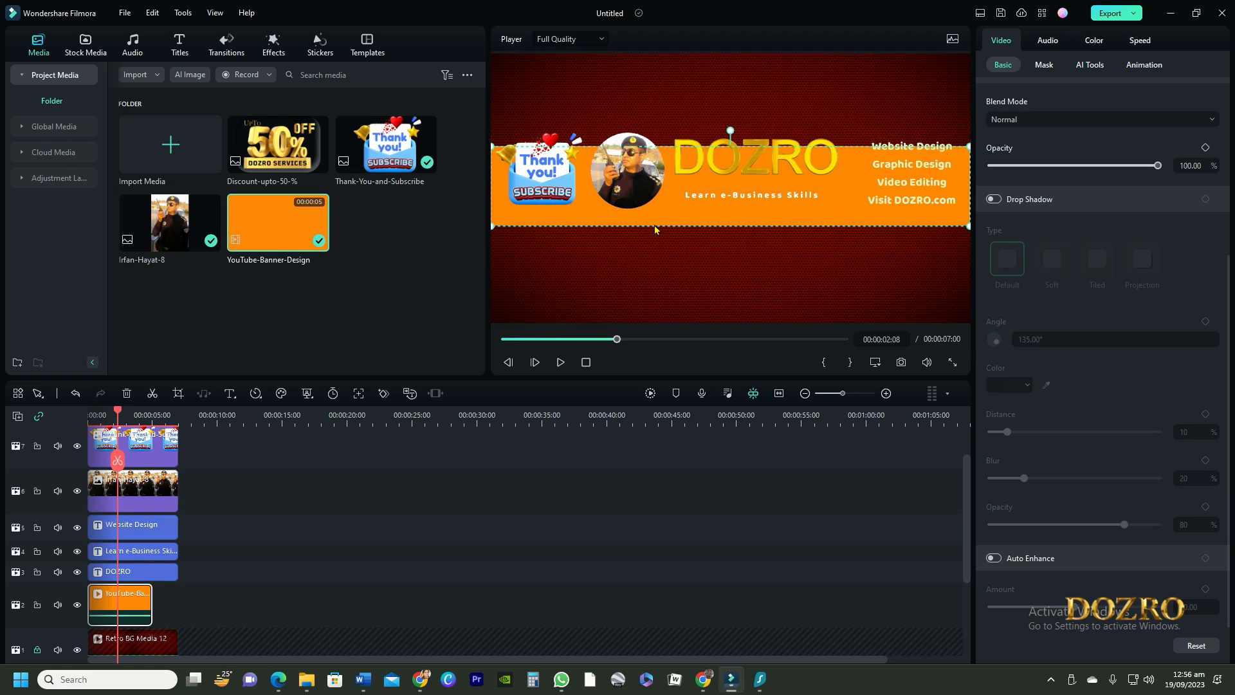
Step: Move the services list, tagline and DOZRO title slightly lower onto the orange banner
left_click_drag(904, 182, 904, 195)
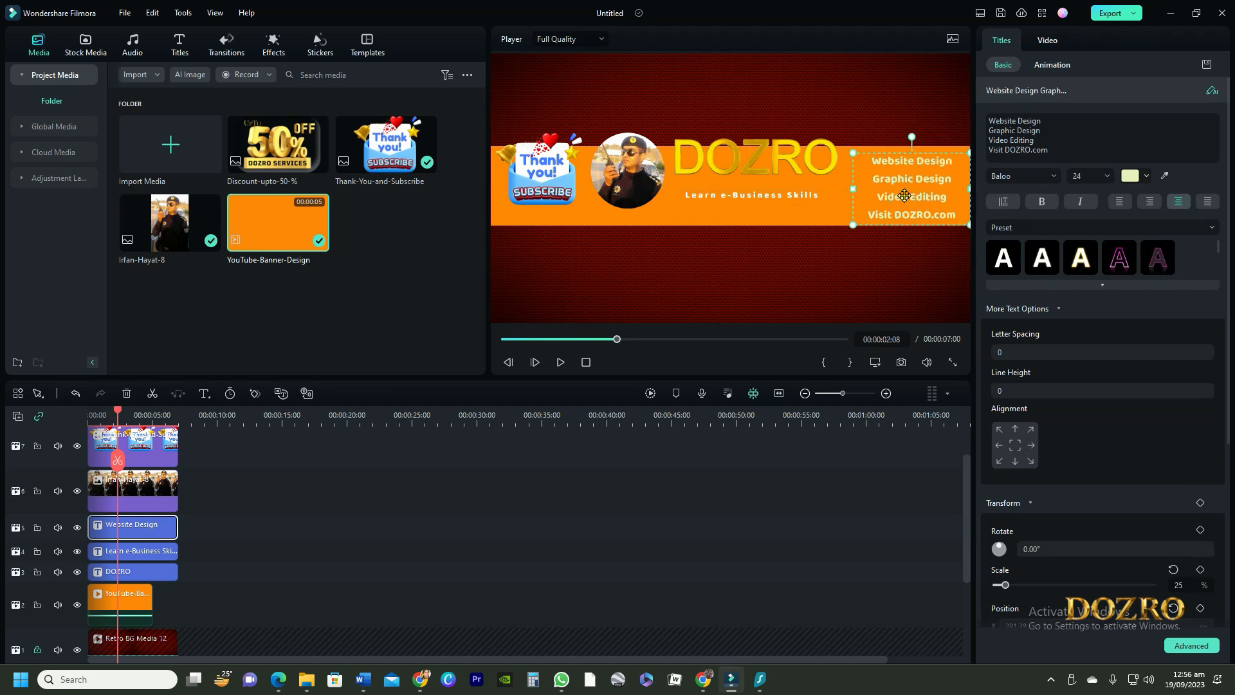
left_click(782, 105)
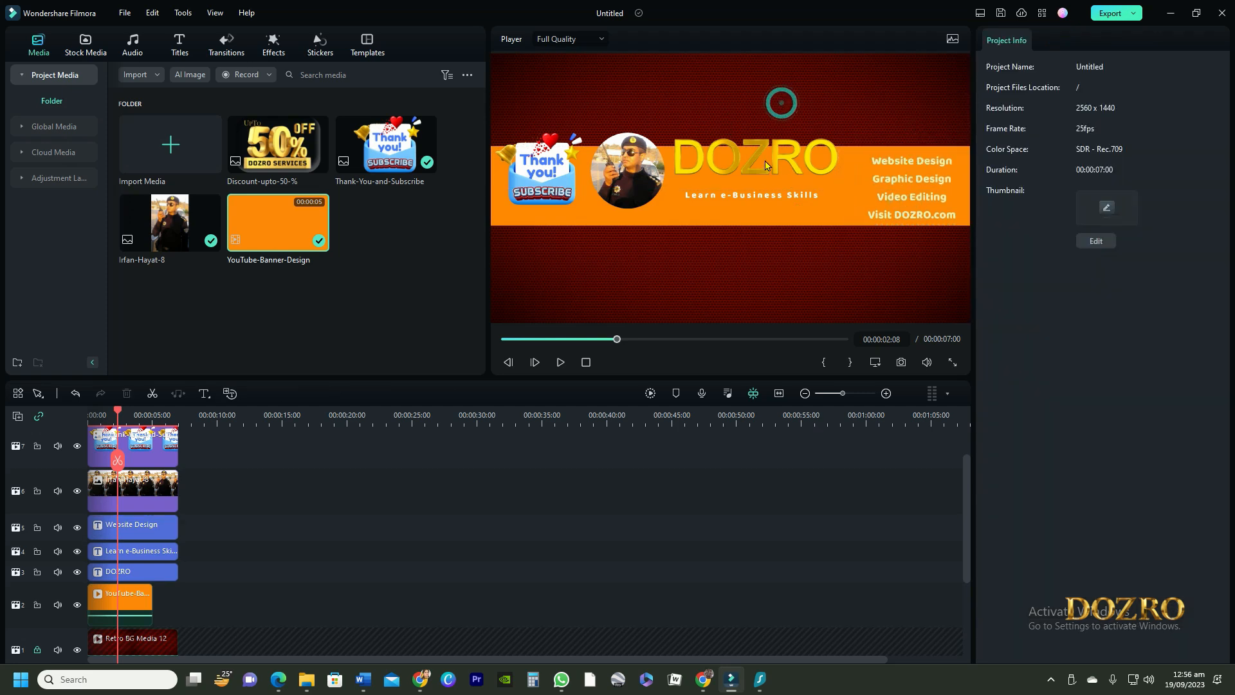
left_click_drag(767, 201, 770, 217)
left_click_drag(780, 169, 787, 182)
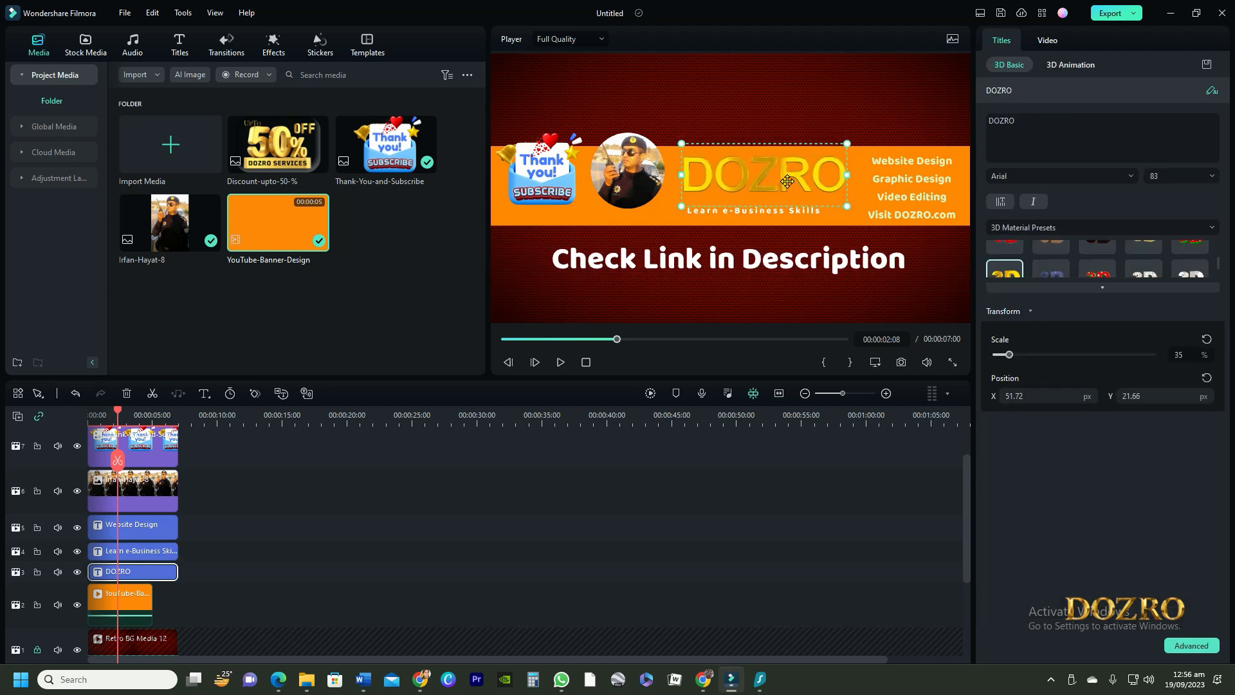
Step: Move the circular photo slightly lower within the orange banner
left_click(640, 224)
left_click_drag(640, 224, 650, 238)
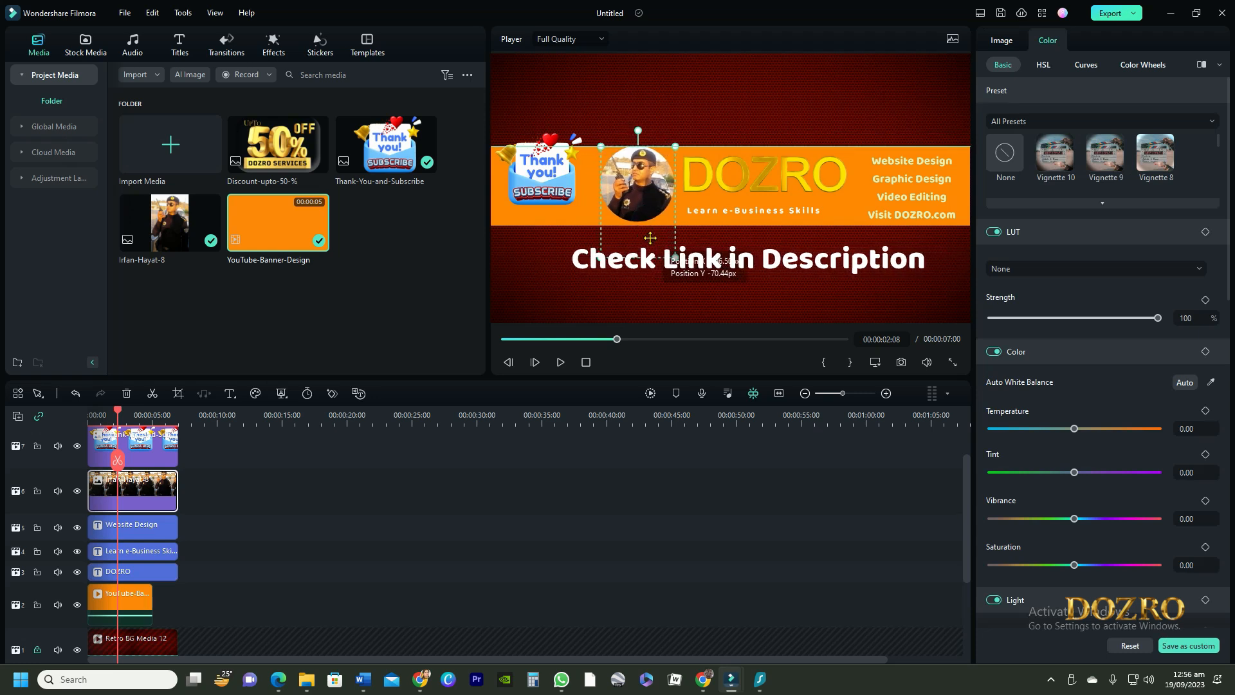
left_click(550, 172)
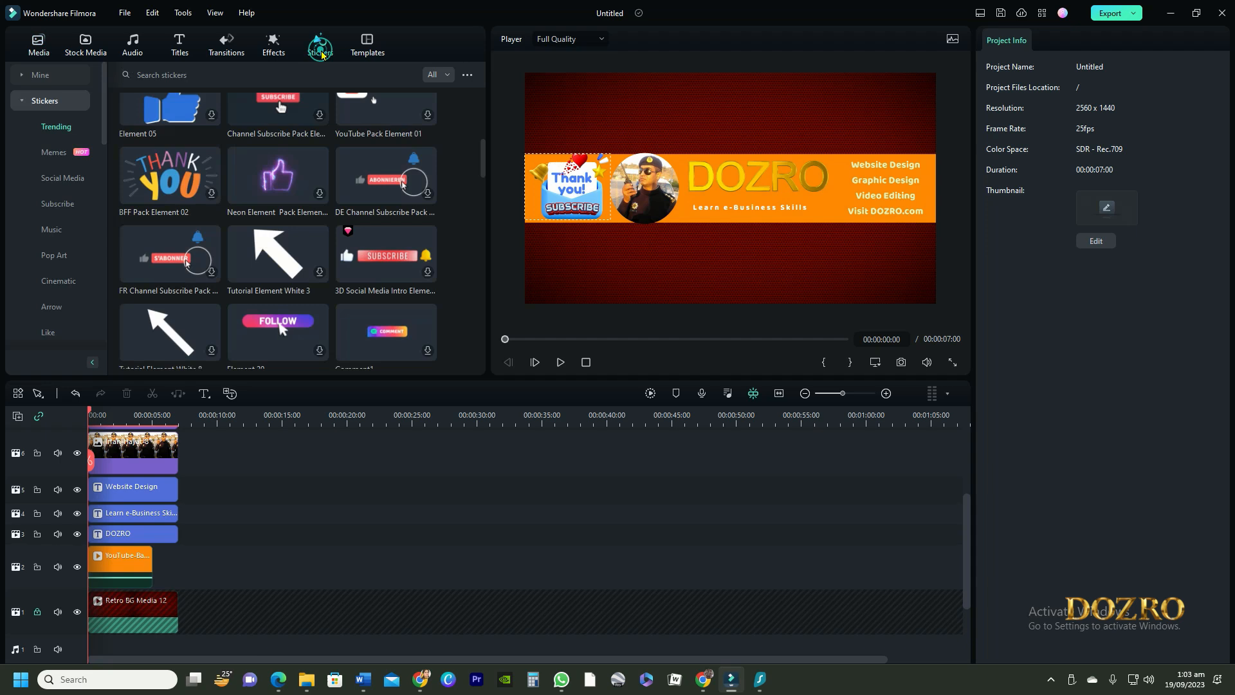
Step: Add the Element 14 subscribe sticker from the Stickers library to the top track
left_click(190, 76)
type("s")
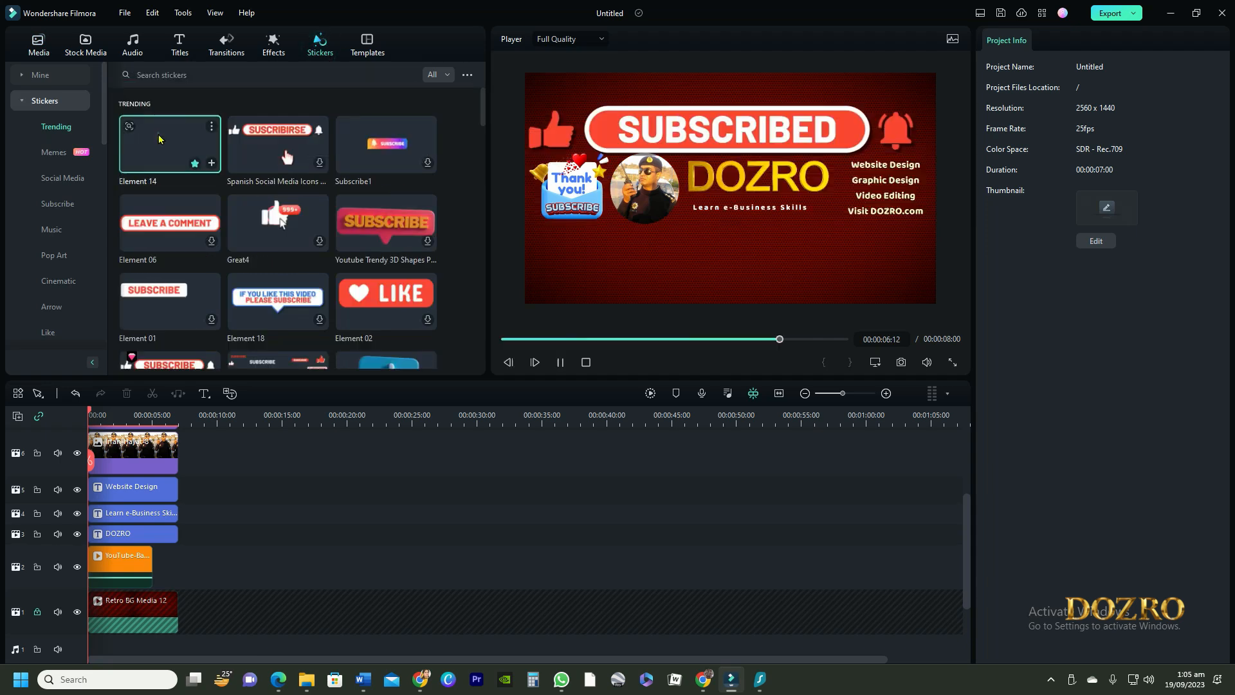
left_click_drag(170, 142, 187, 446)
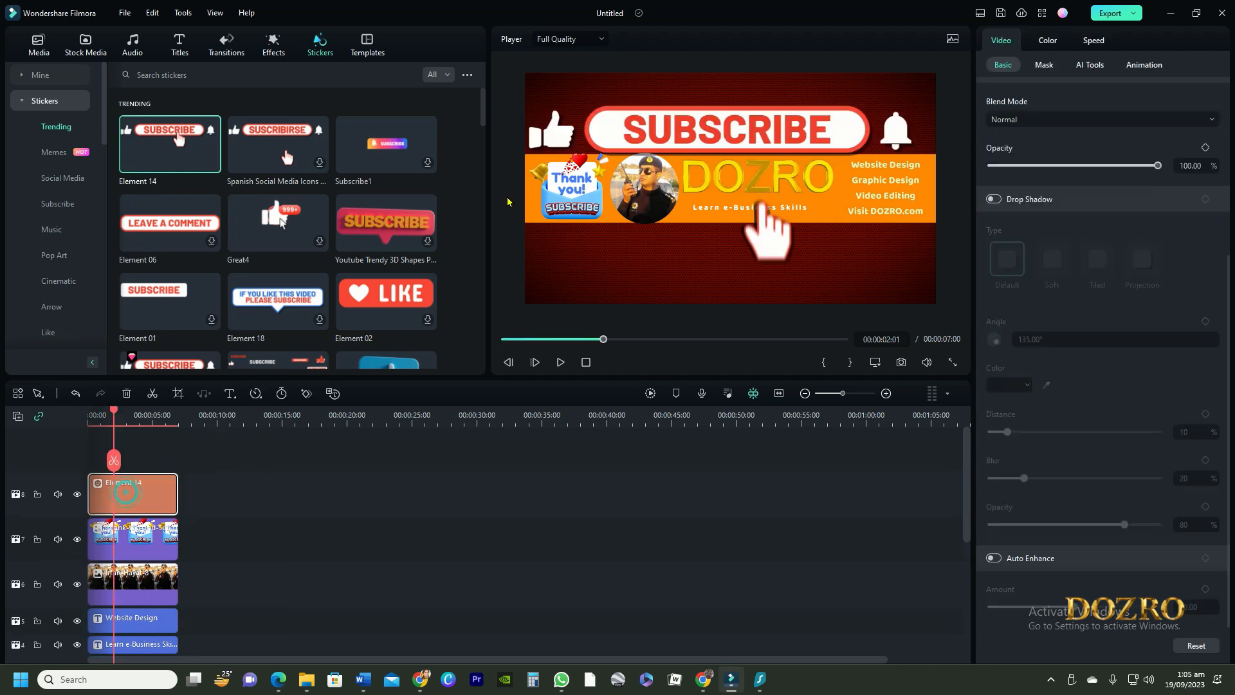
Step: Scale down the subscribe sticker and move it to the top centre above the banner
left_click(643, 118)
left_click_drag(935, 276, 864, 166)
left_click_drag(810, 119, 766, 97)
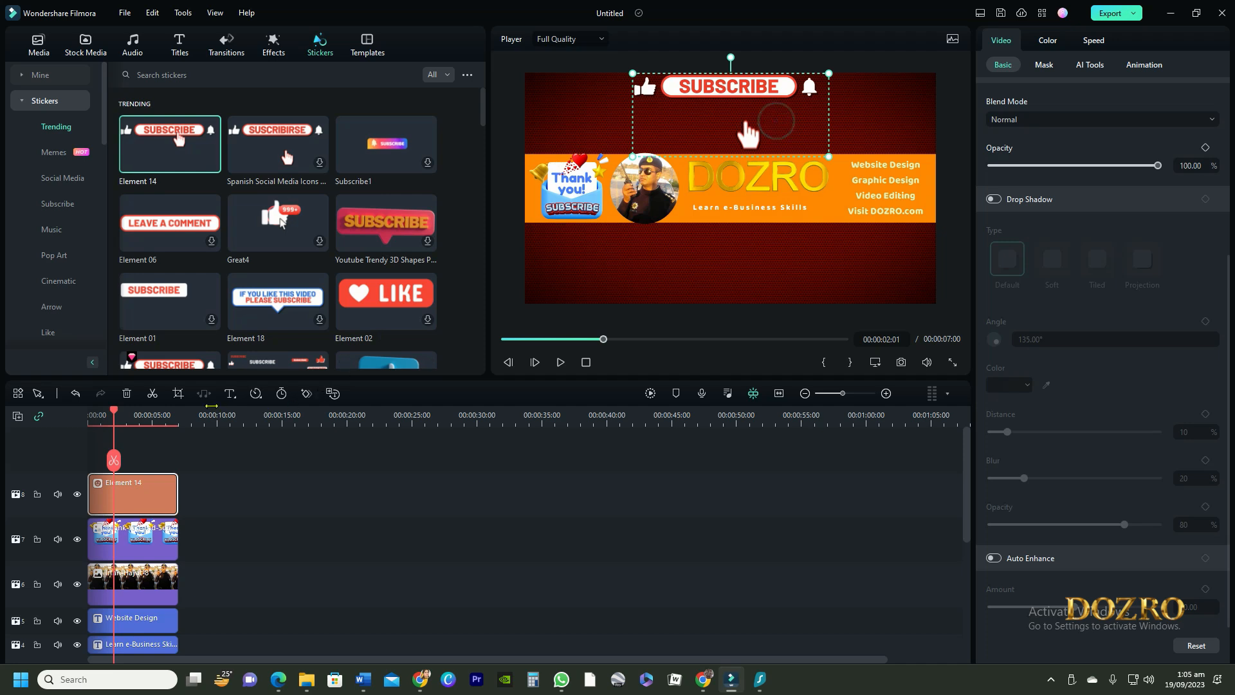
Step: Crop the subscribe sticker down to its top bar and enlarge it across the top centre of the banner
left_click(179, 393)
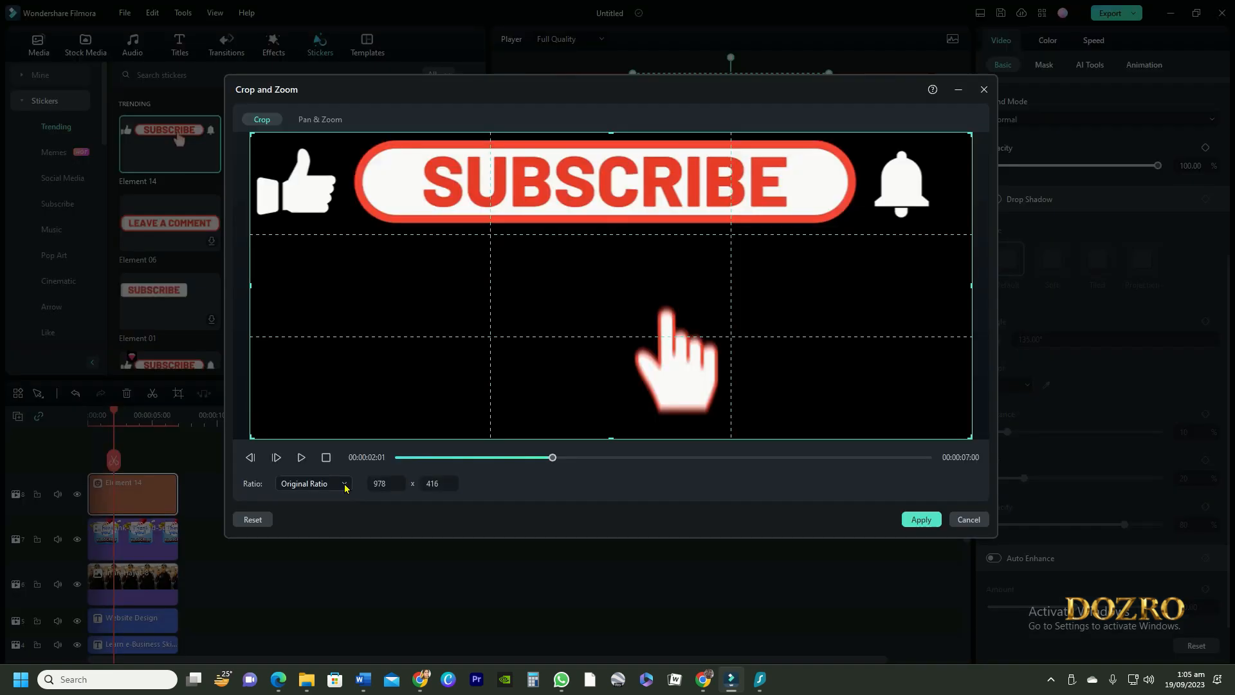
left_click(345, 483)
left_click(310, 674)
left_click_drag(611, 438, 635, 259)
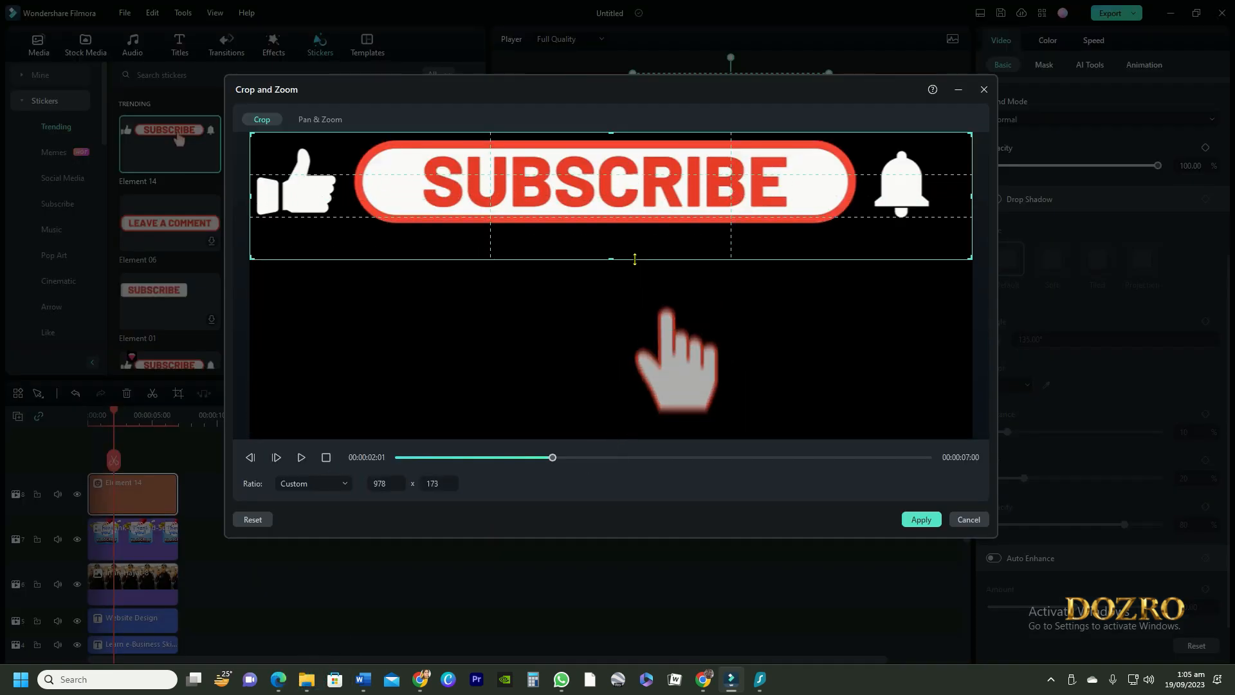
left_click(921, 520)
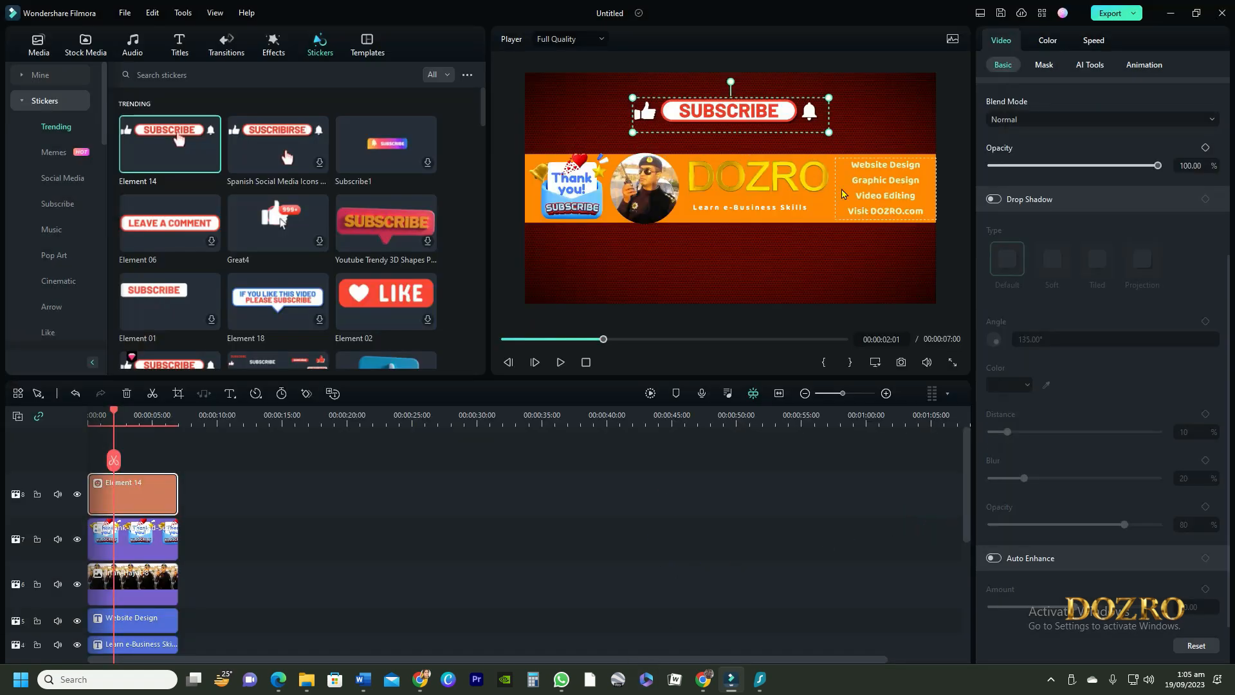
left_click_drag(828, 131, 934, 151)
left_click_drag(846, 136, 782, 113)
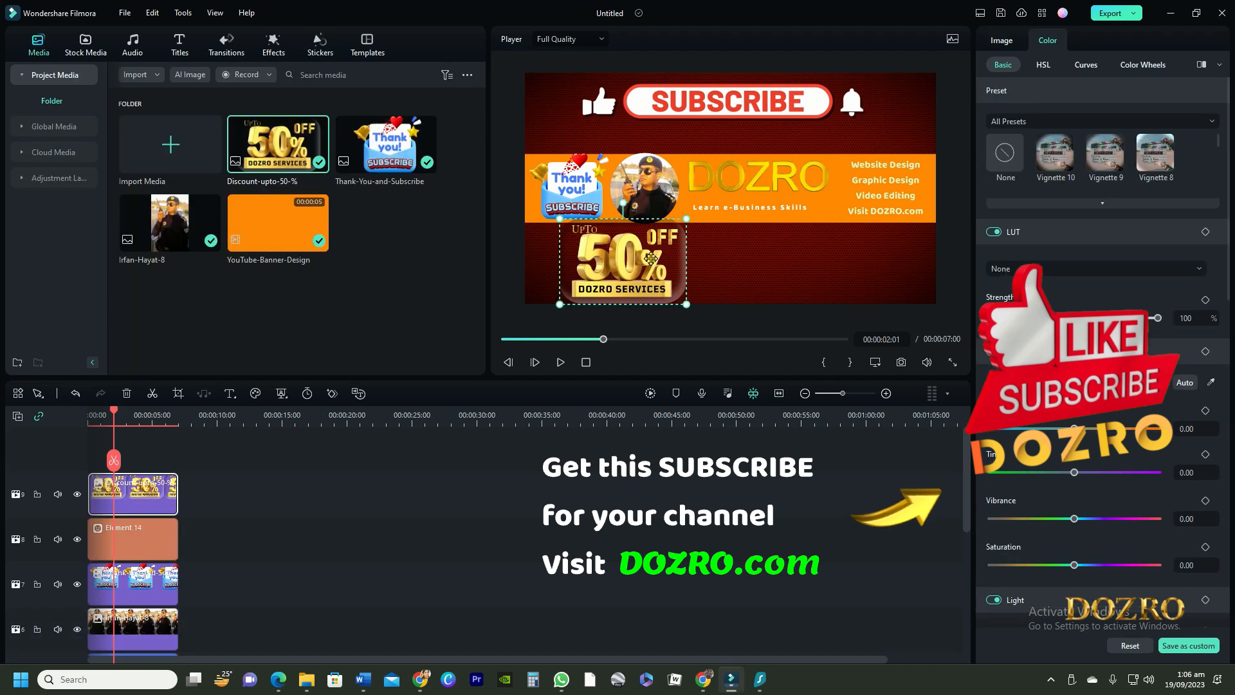
Step: Move the 50% OFF discount graphic to the bottom centre of the banner
left_click_drag(605, 245, 757, 266)
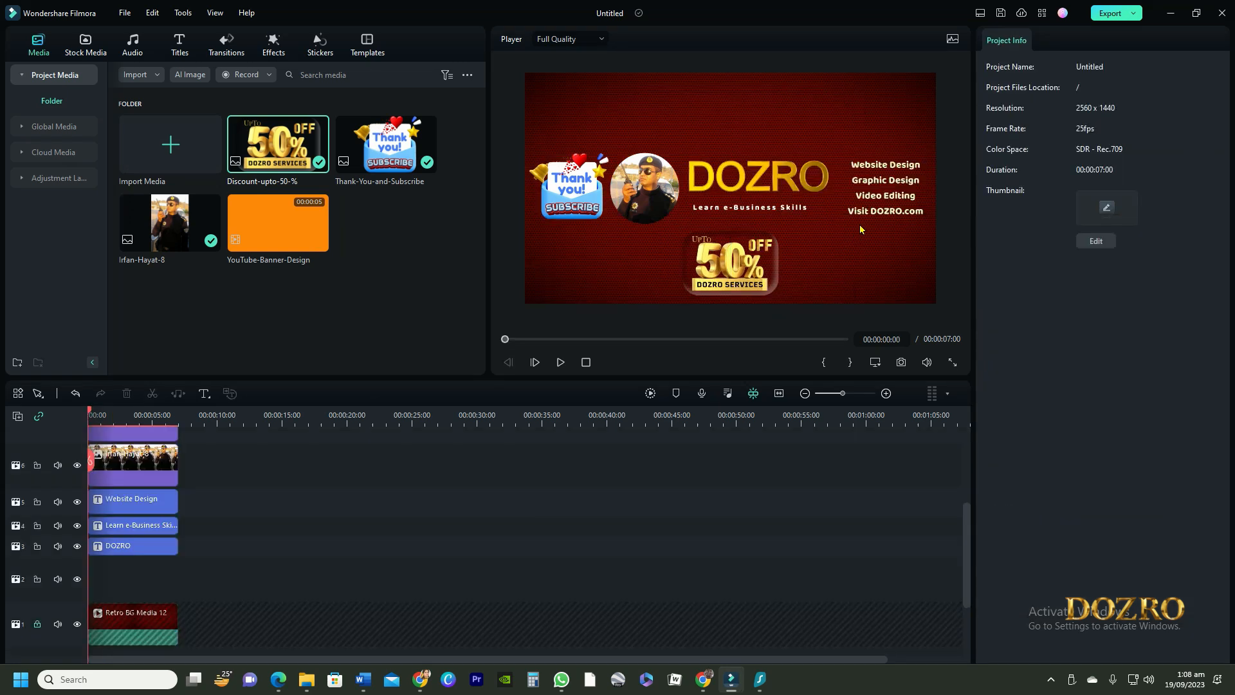
Step: Enable a black colour-fill background behind the services text block and widen its spread in Advanced Text Edit
left_click(885, 185)
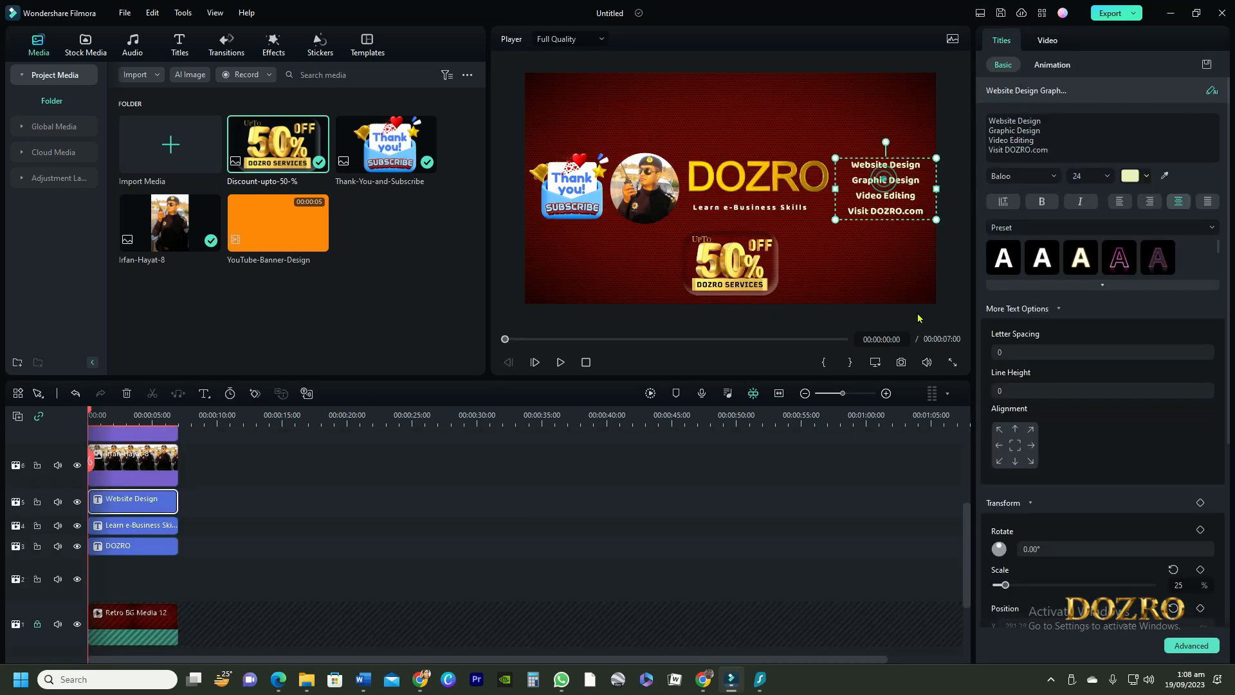
left_click(1202, 643)
scroll(883, 376, "down", 5)
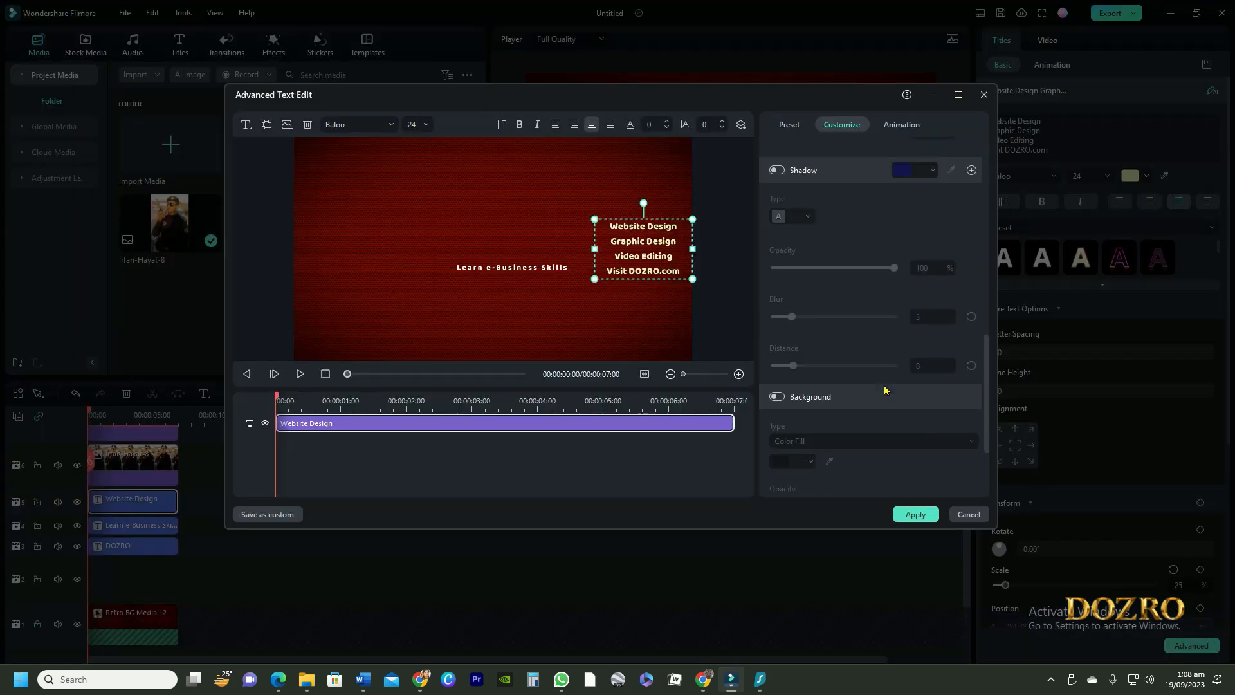
scroll(816, 412, "down", 2)
left_click(777, 282)
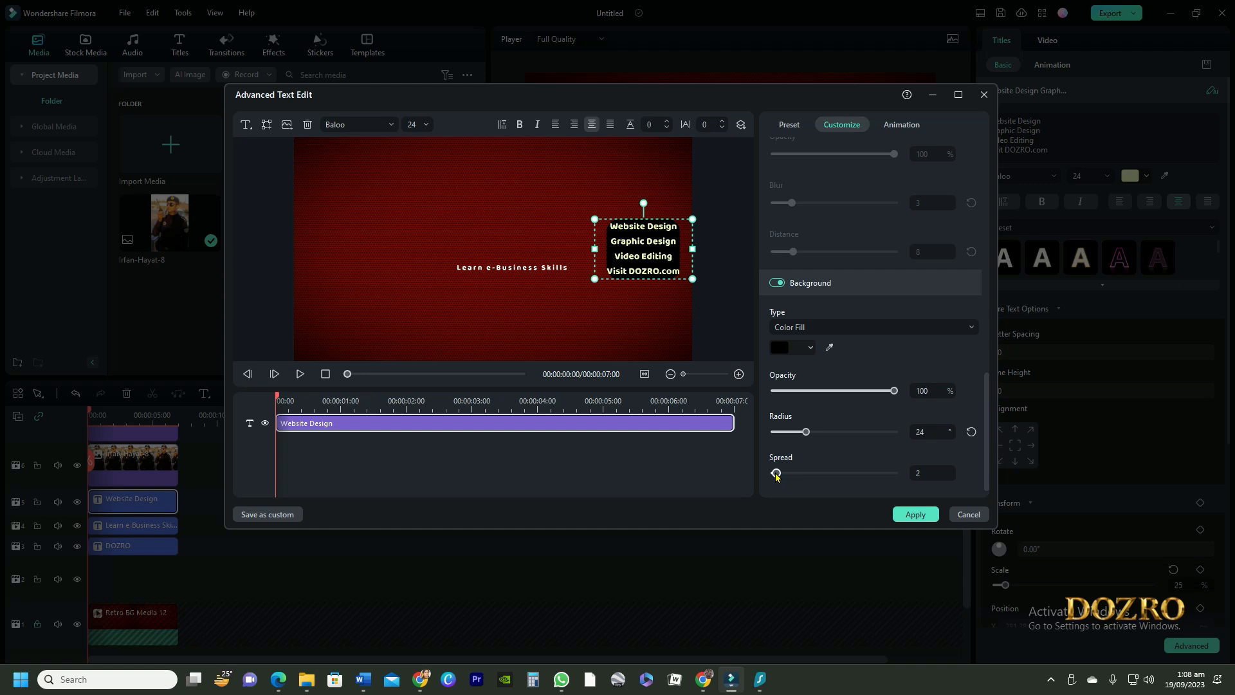
left_click_drag(777, 476, 862, 473)
left_click(915, 514)
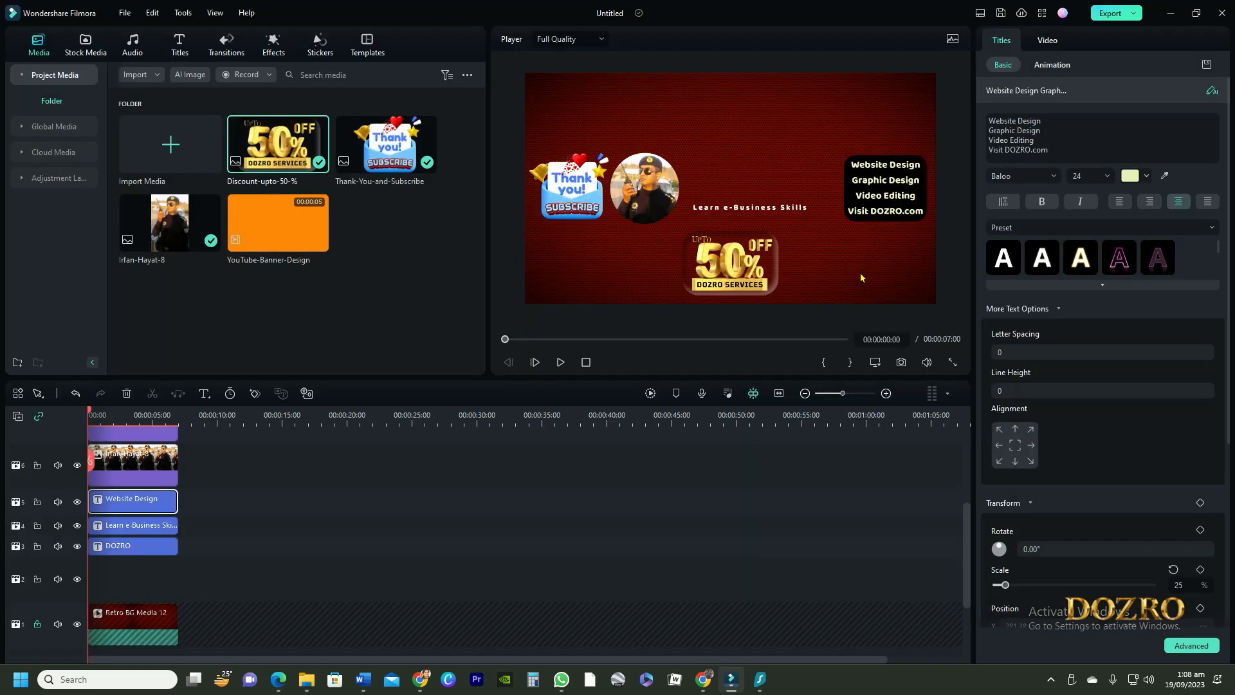
Step: Nudge the Thank you sticker slightly to the left
left_click(863, 283)
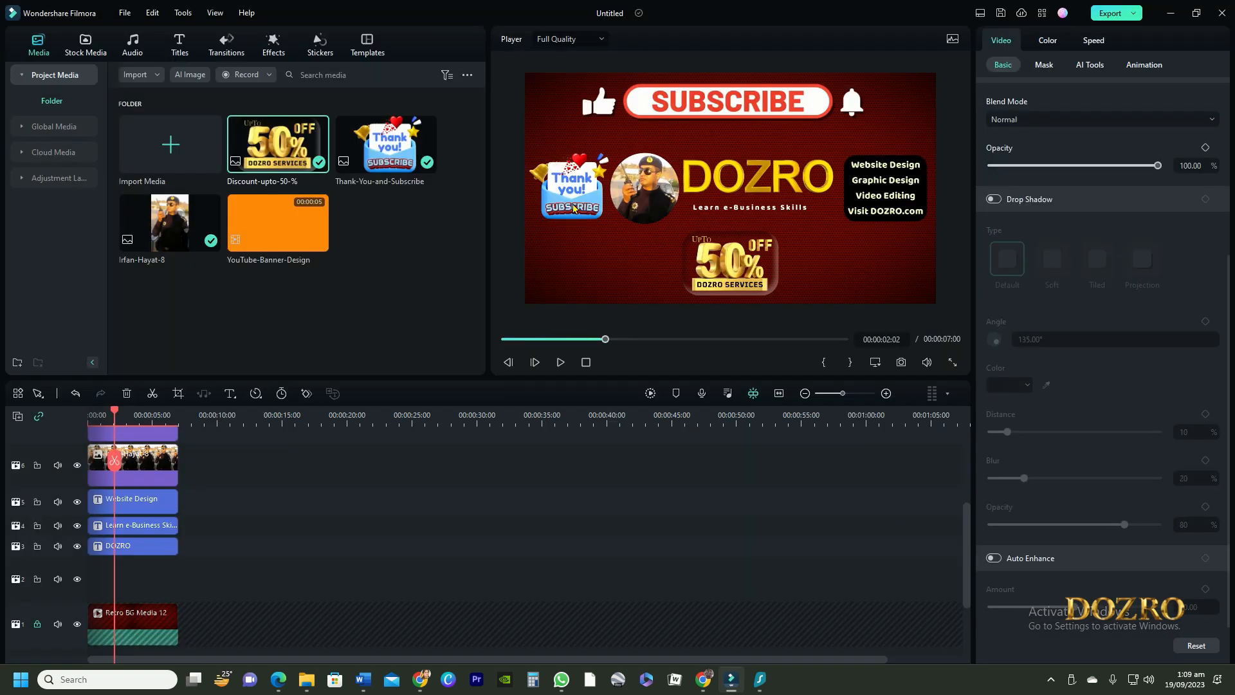
left_click(579, 196)
left_click_drag(579, 195, 573, 195)
key("alt+Left")
key("alt+Right")
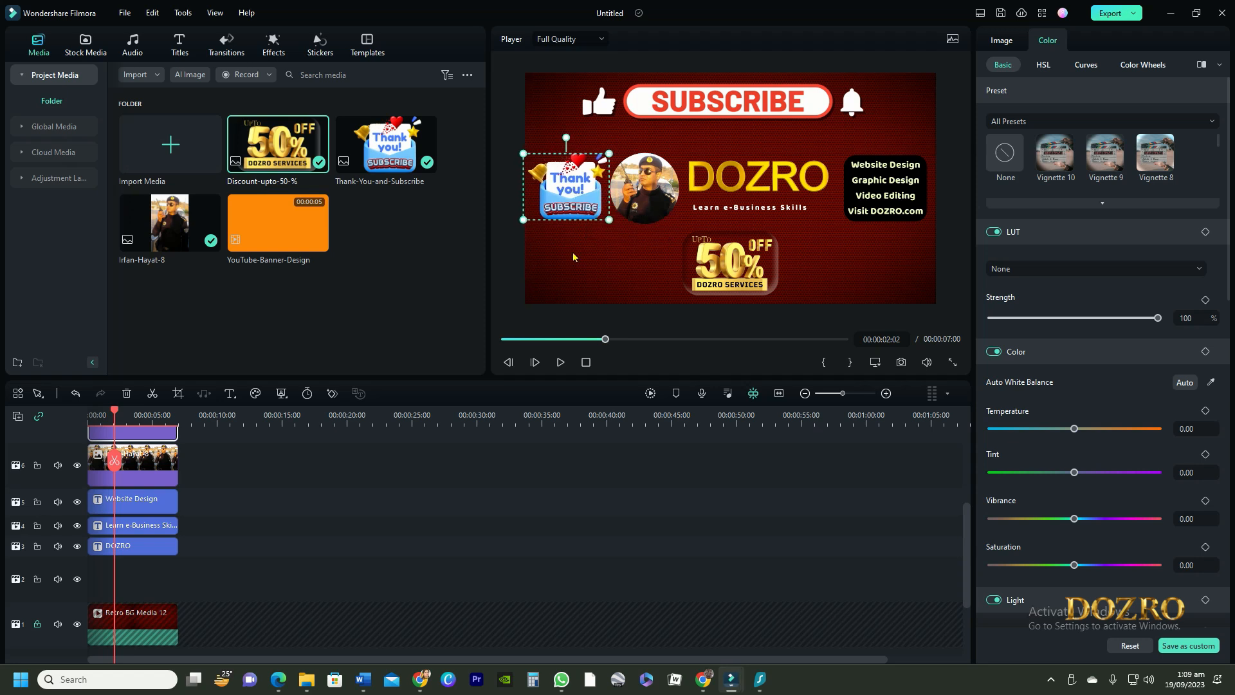
key("alt+Left")
key("alt+Left")
key("alt+Left")
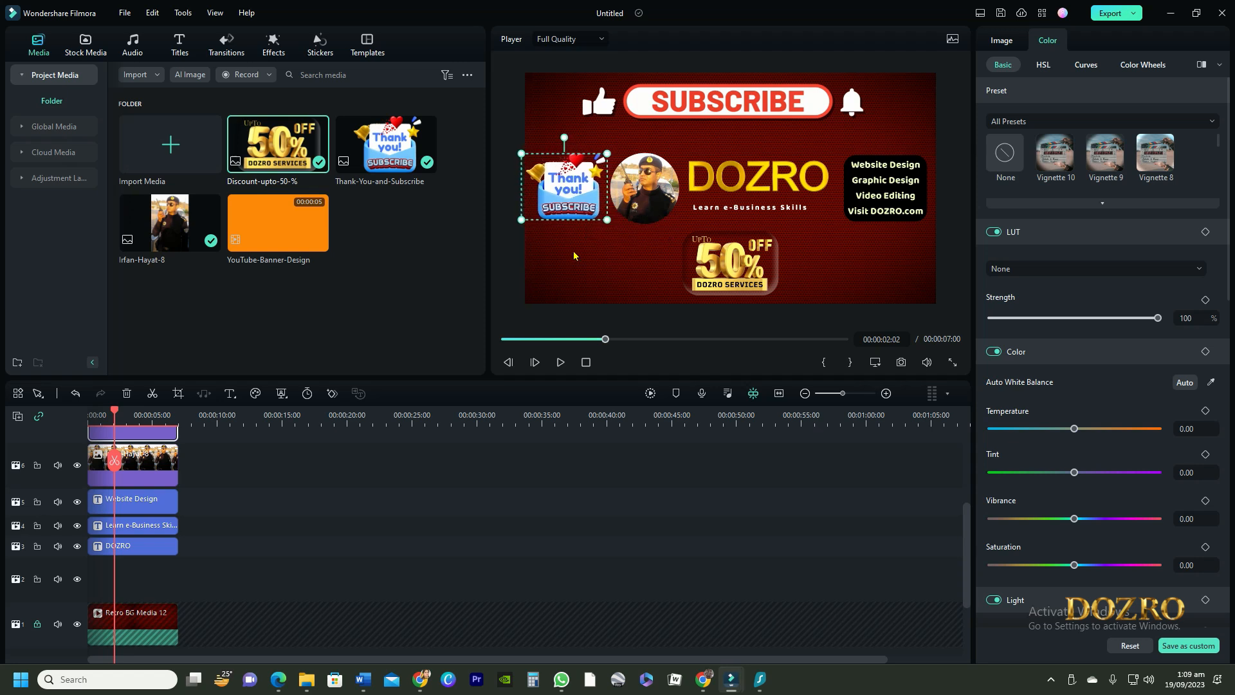
left_click(866, 242)
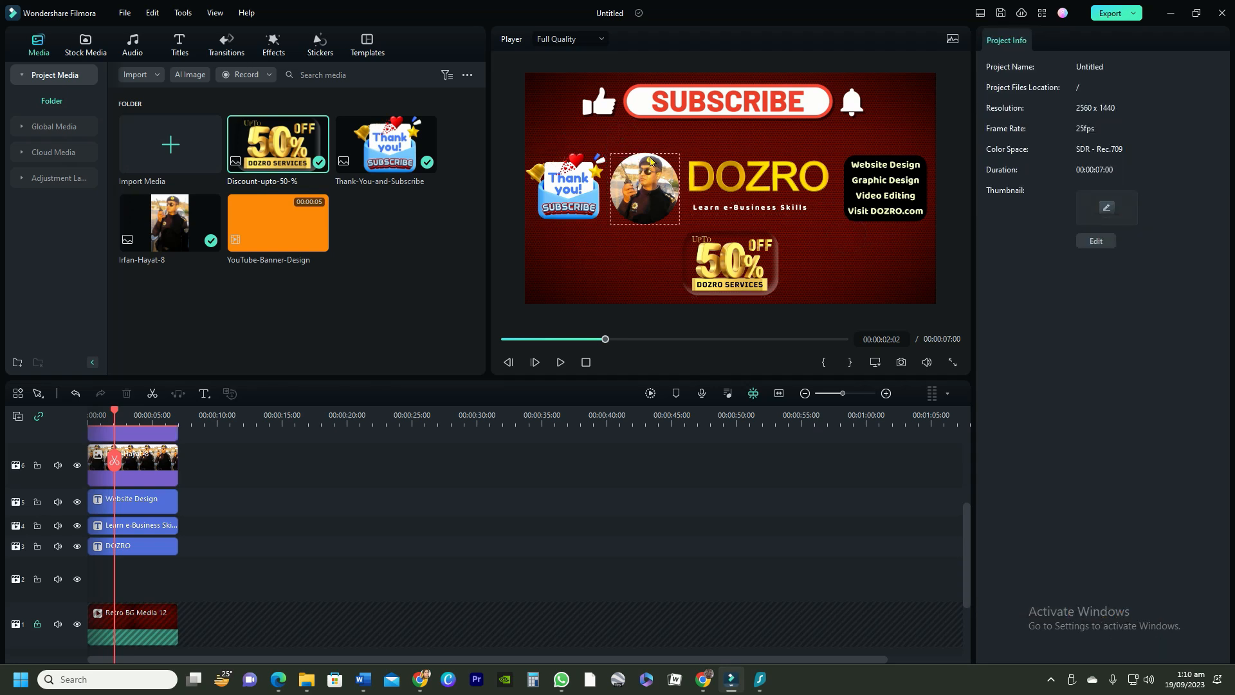
Step: Nudge the circular photo slightly to the right
left_click(645, 252)
left_click_drag(647, 245, 647, 247)
left_click(726, 148)
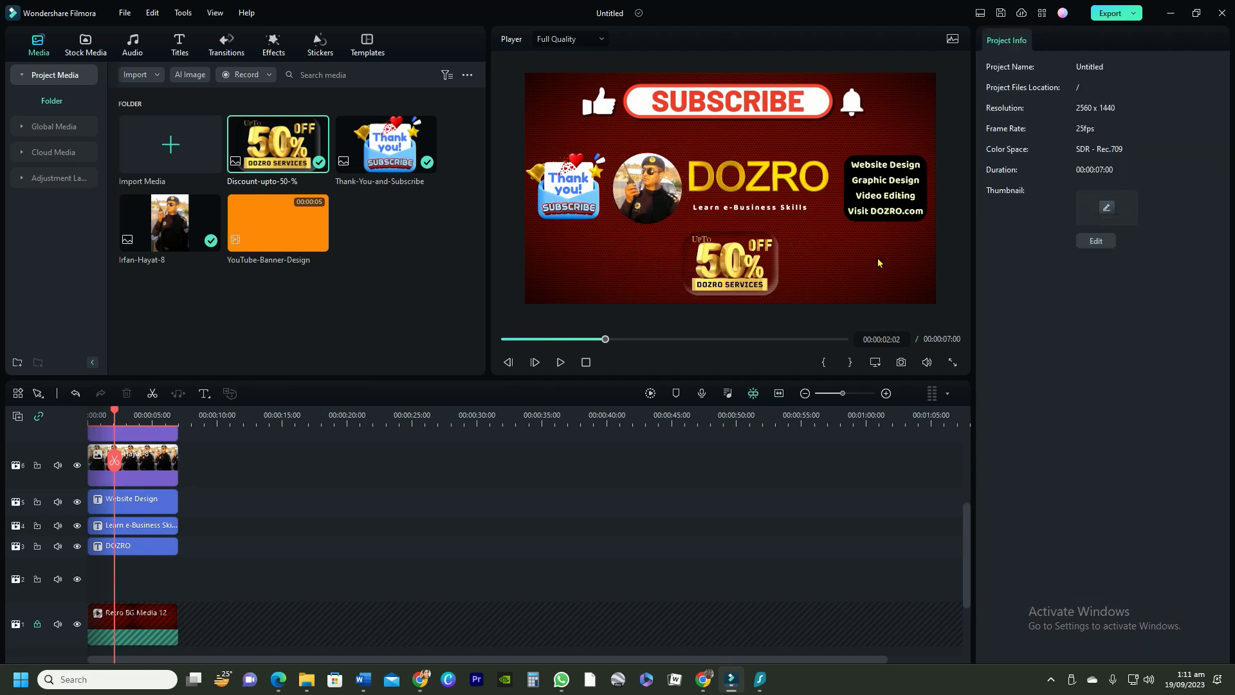
Step: Take a snapshot of the banner, setting the snapshot format to JPG
left_click(902, 364)
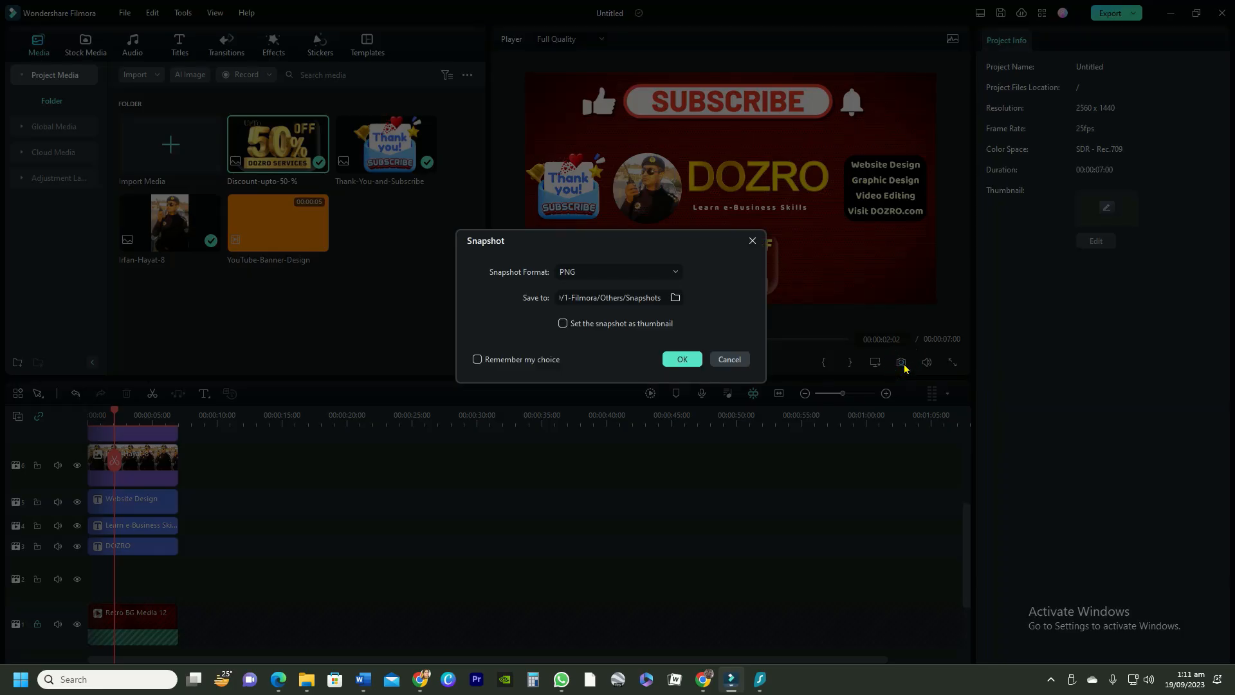
left_click(675, 271)
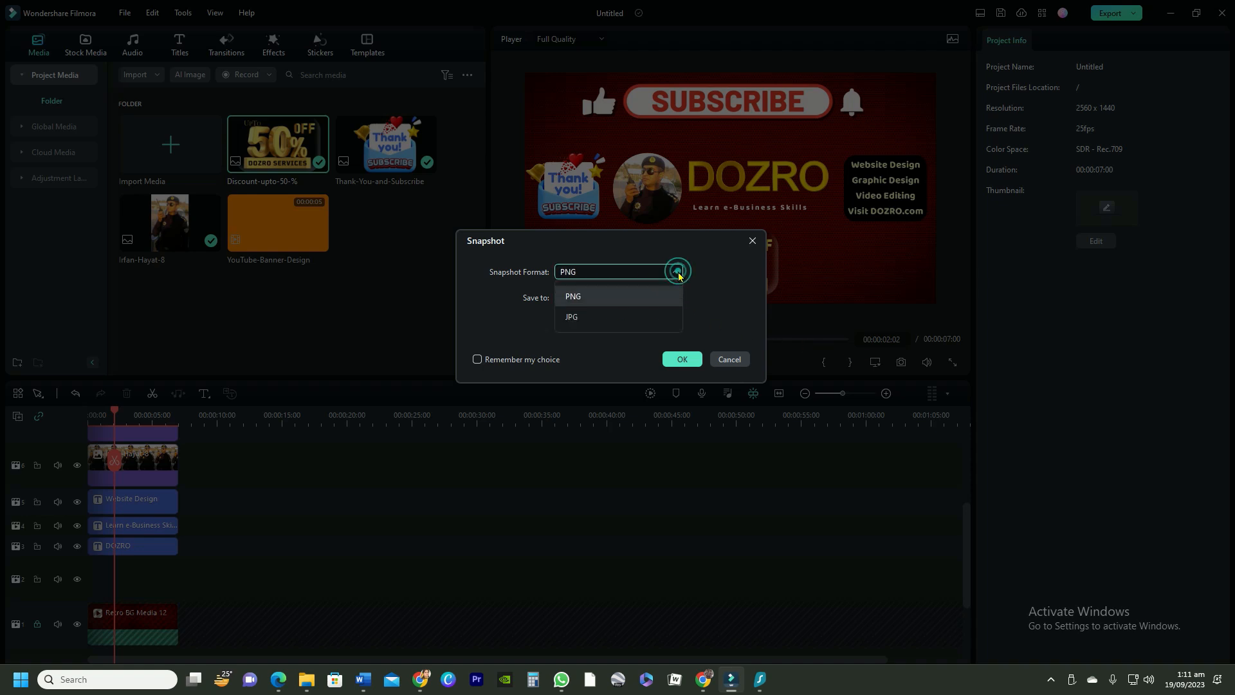
left_click(587, 318)
left_click(744, 278)
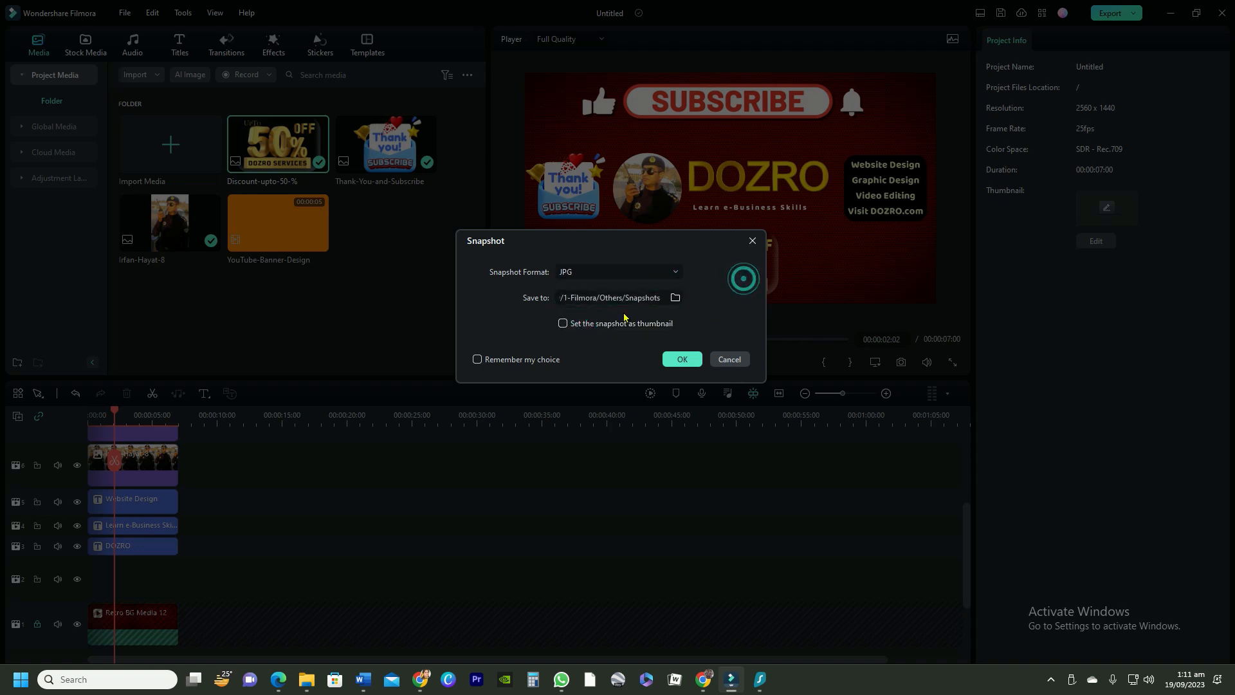